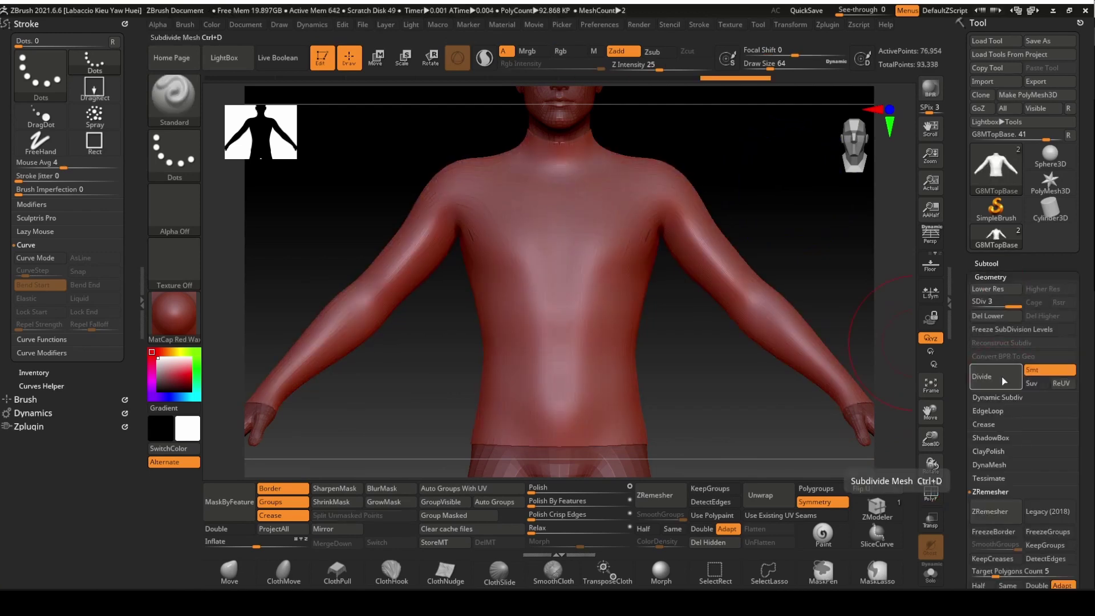
Step: Subdivide the top, drop it to its lowest level, and run Create And Export Map
left_click(221, 543)
key("Return")
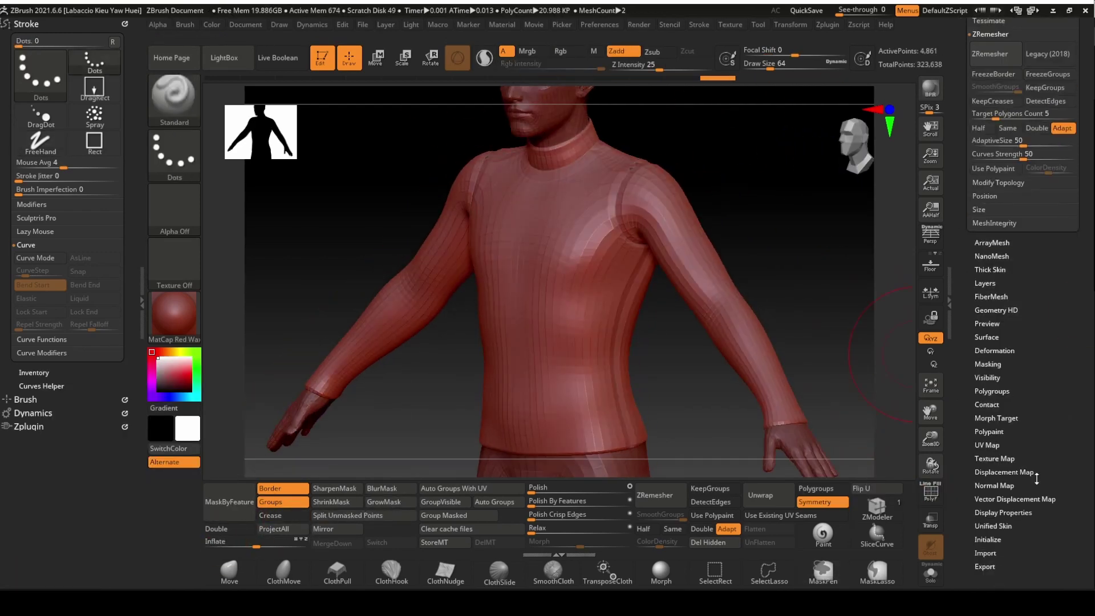
left_click(1022, 385)
left_click(190, 276)
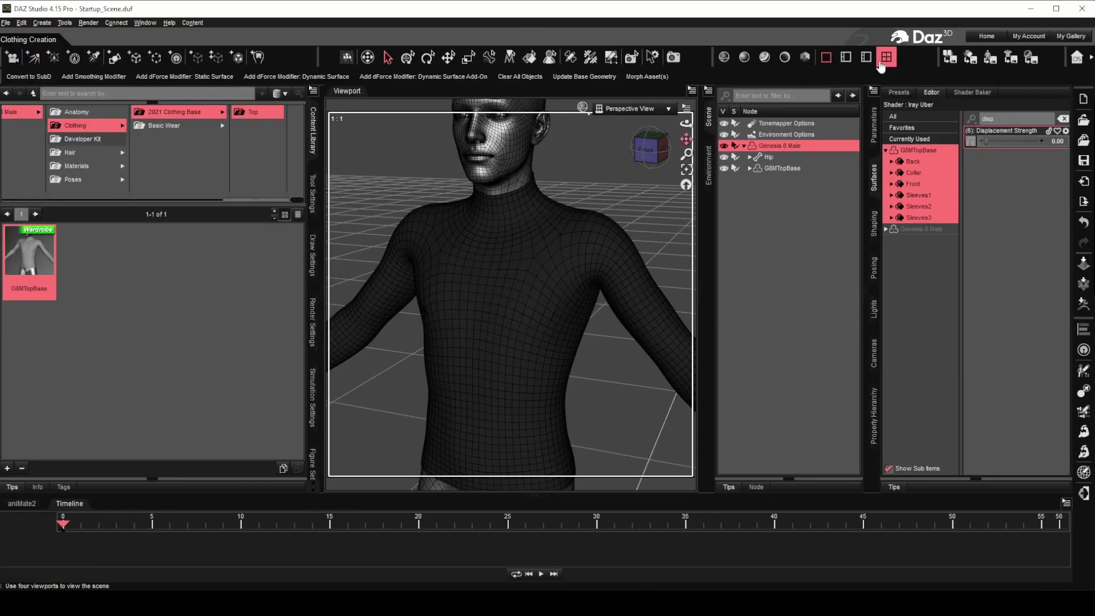
Step: Set the top's SubD Displacement Level to 1
key("Return")
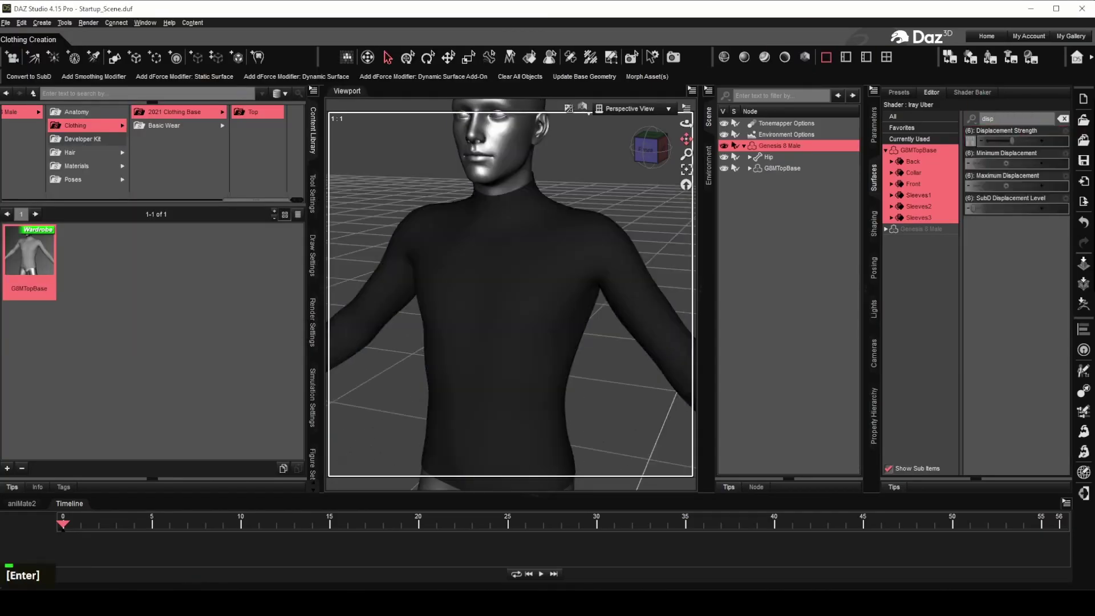
scroll(510, 285, "down", 4)
type("1")
key("Return")
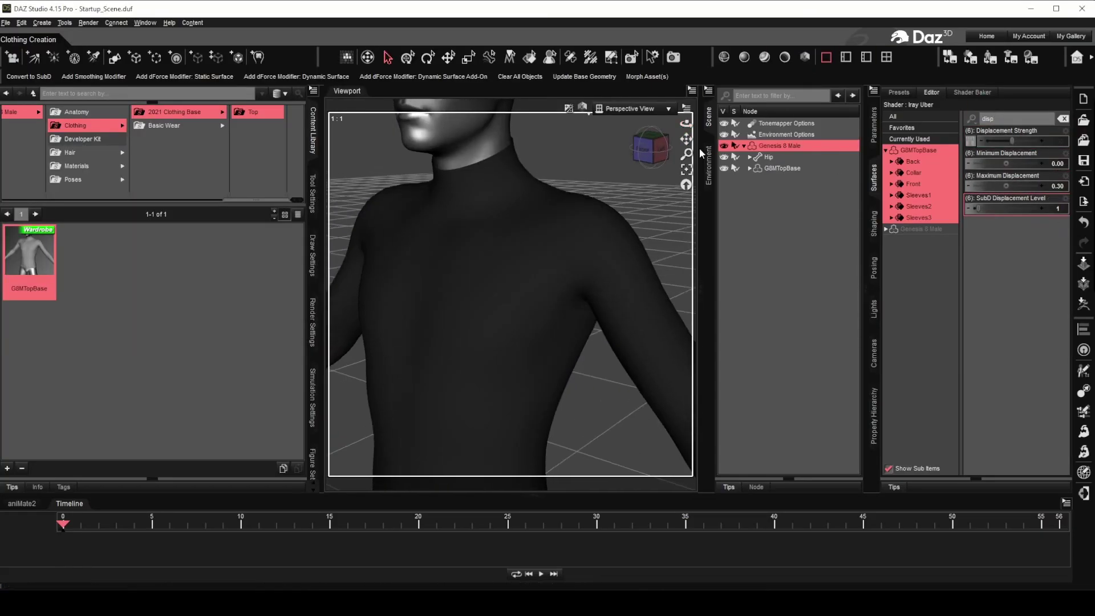
right_click(782, 168)
key("Escape")
Step: Set Minimum Displacement to -0.3 and Displacement Strength to 1.5, then start a render
left_click(1058, 164)
type("-0.3")
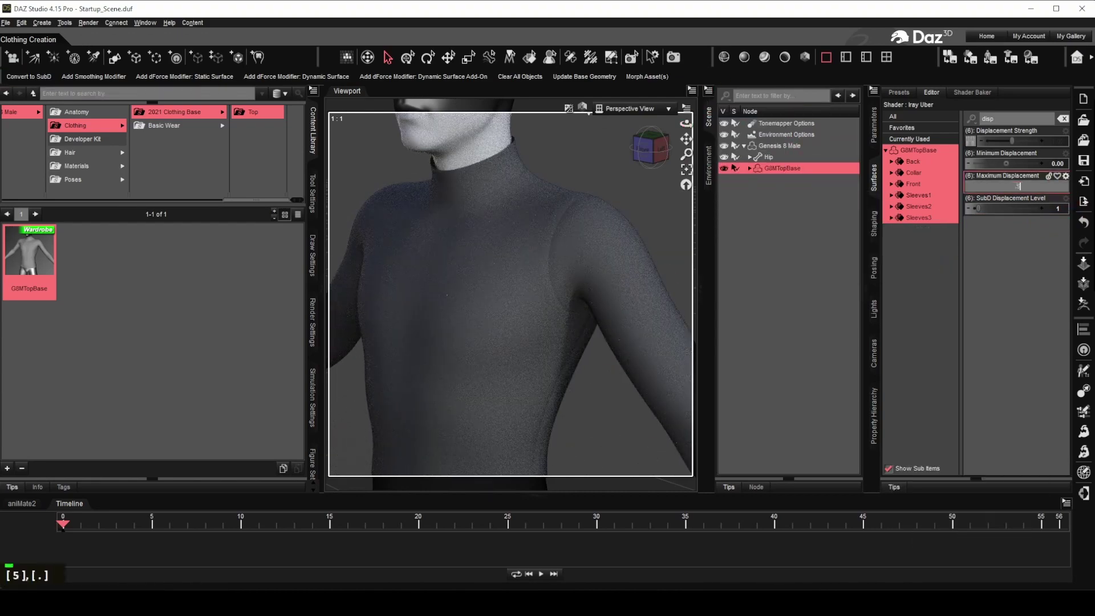
key("Return")
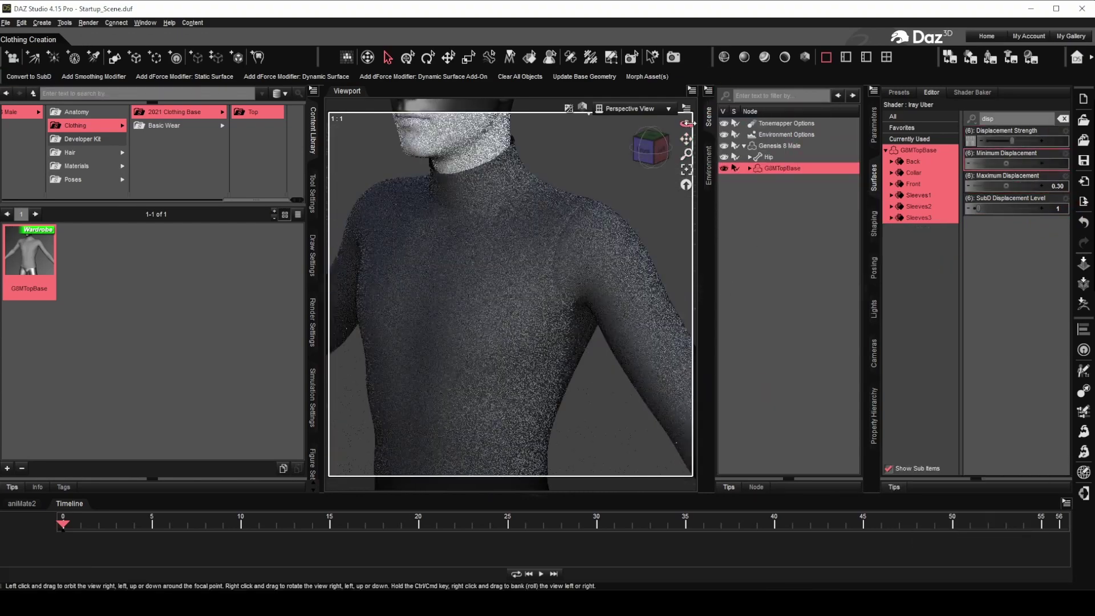
key("5")
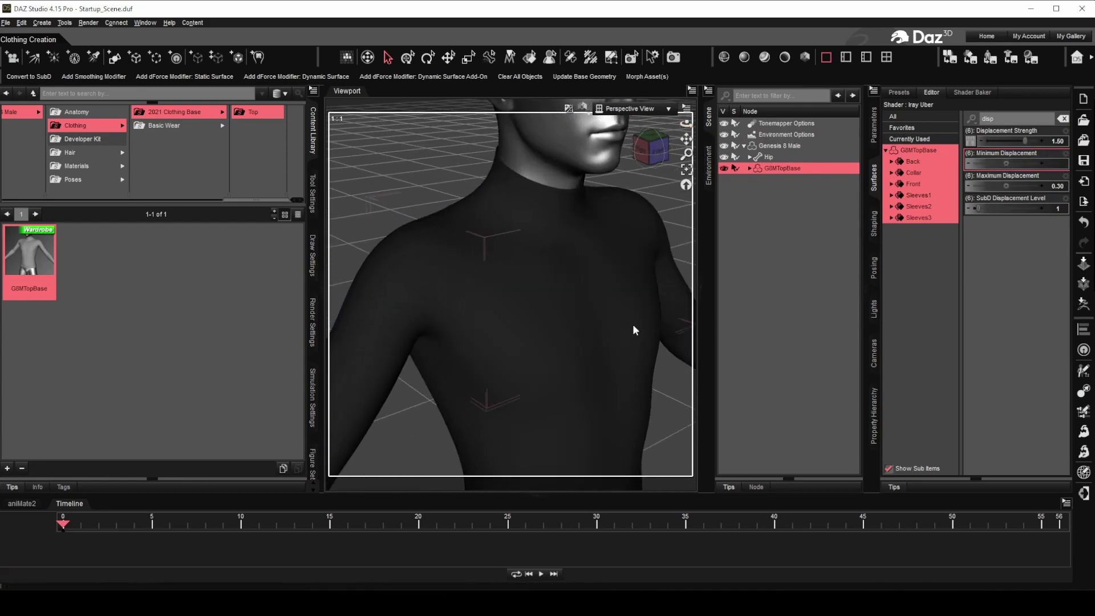
left_click(673, 57)
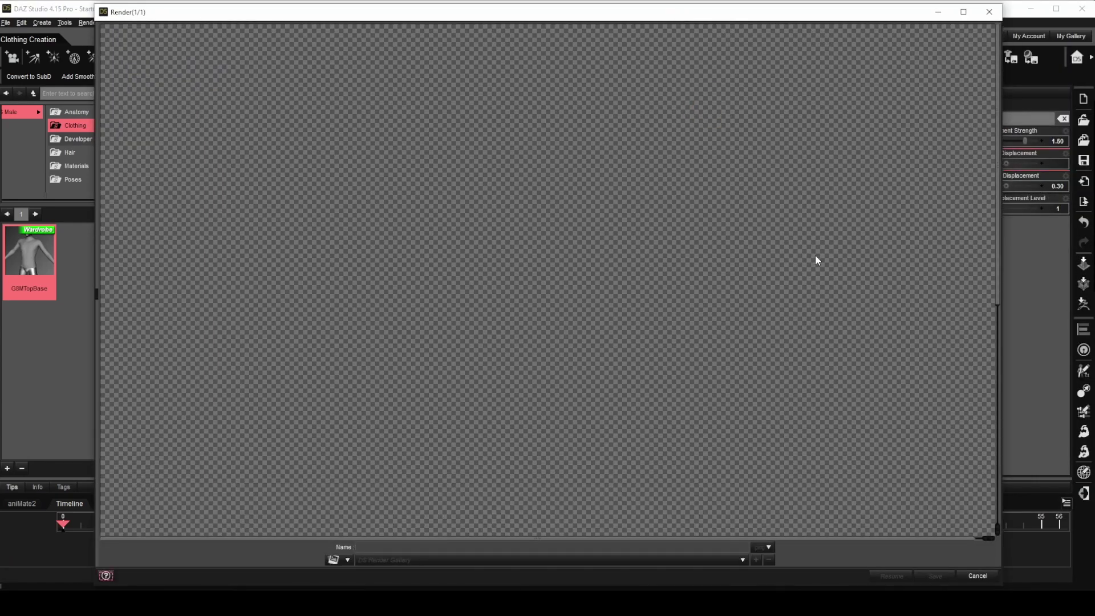
Step: Check the finished render of the displaced top's torso and arm, then close it
scroll(924, 249, "down", 2)
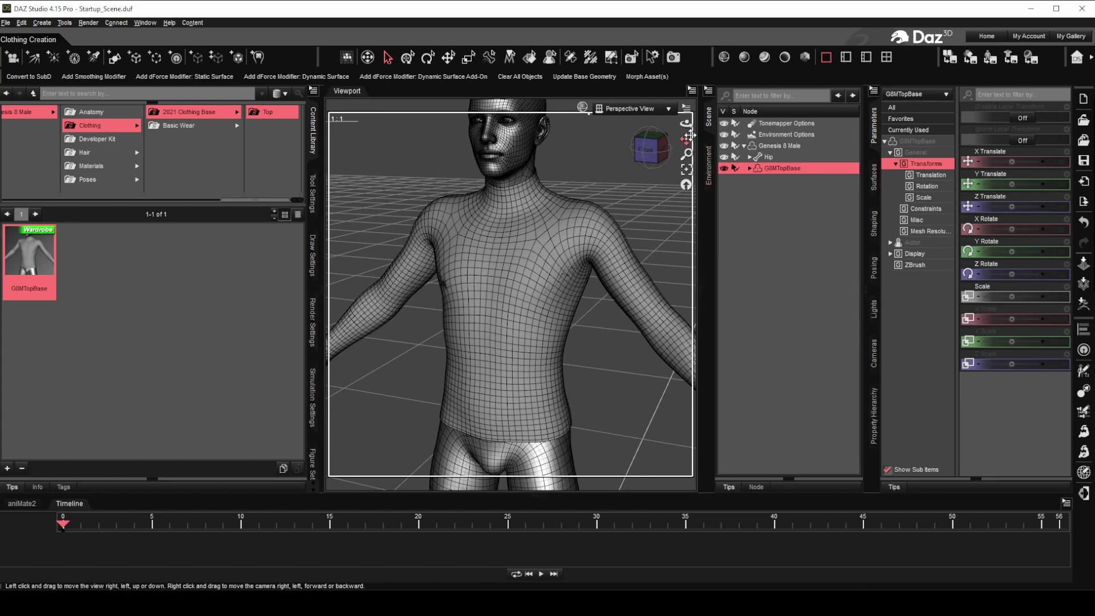
Step: Switch the viewport to Iray preview and select the G8MTopBase surface
left_click_drag(686, 138, 709, 129)
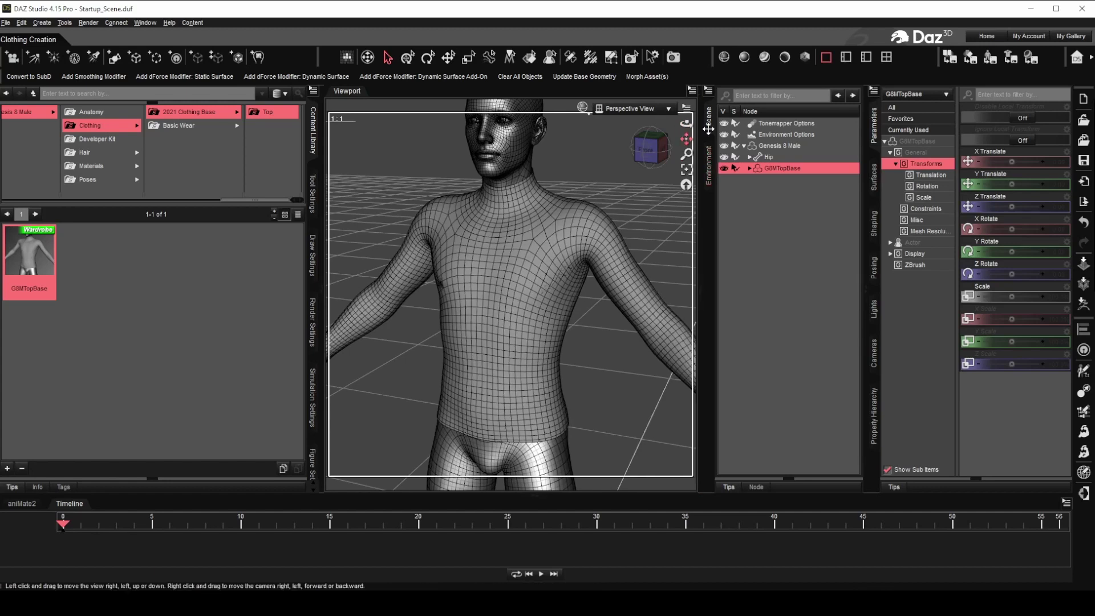
left_click(806, 58)
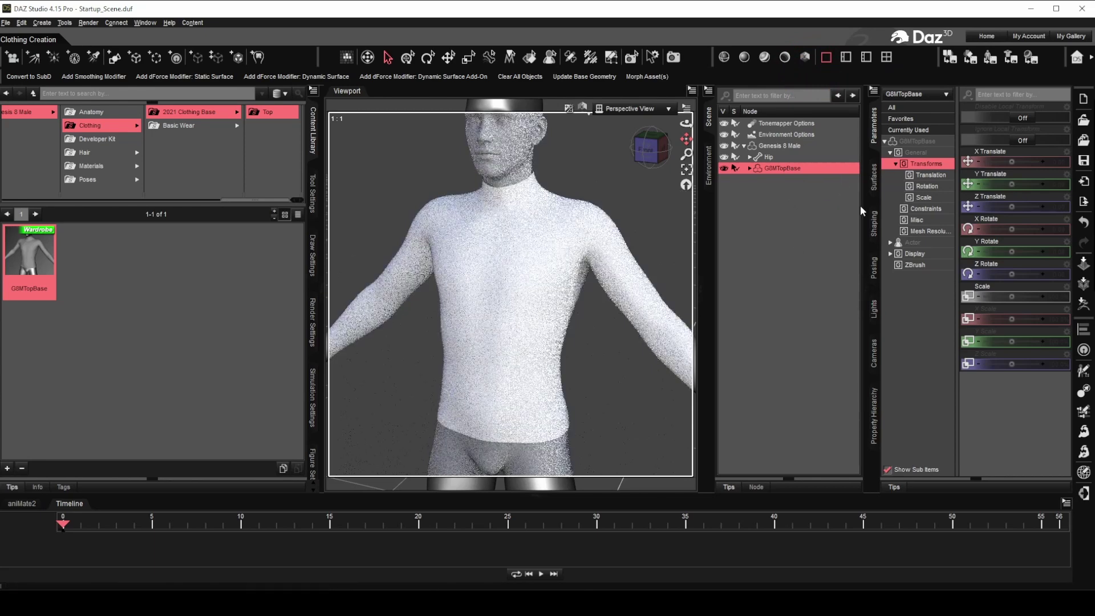
left_click(875, 183)
left_click(918, 150)
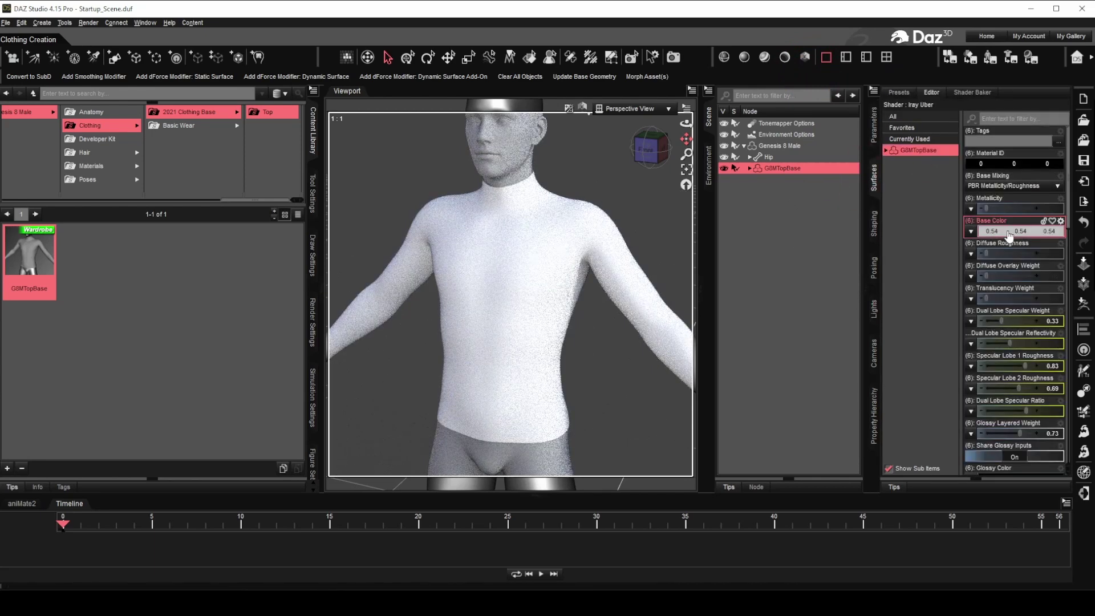
Step: Set the top's Base Color to a near-black 0.022 and orbit to check it
left_click(1006, 231)
left_click(451, 341)
left_click(614, 384)
scroll(640, 215, "down", 5)
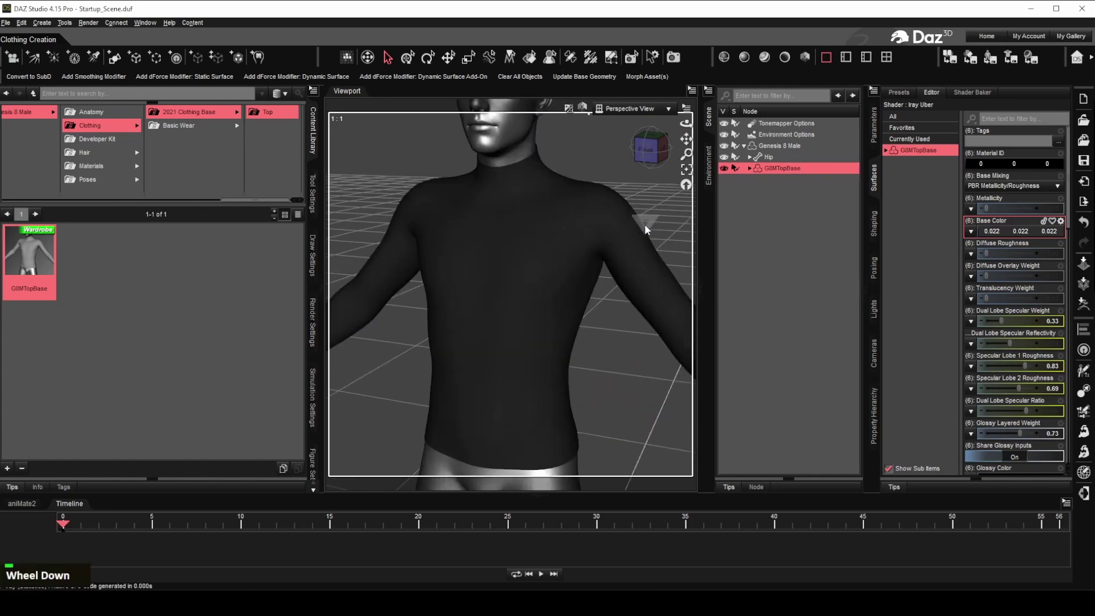
left_click_drag(686, 126, 659, 176)
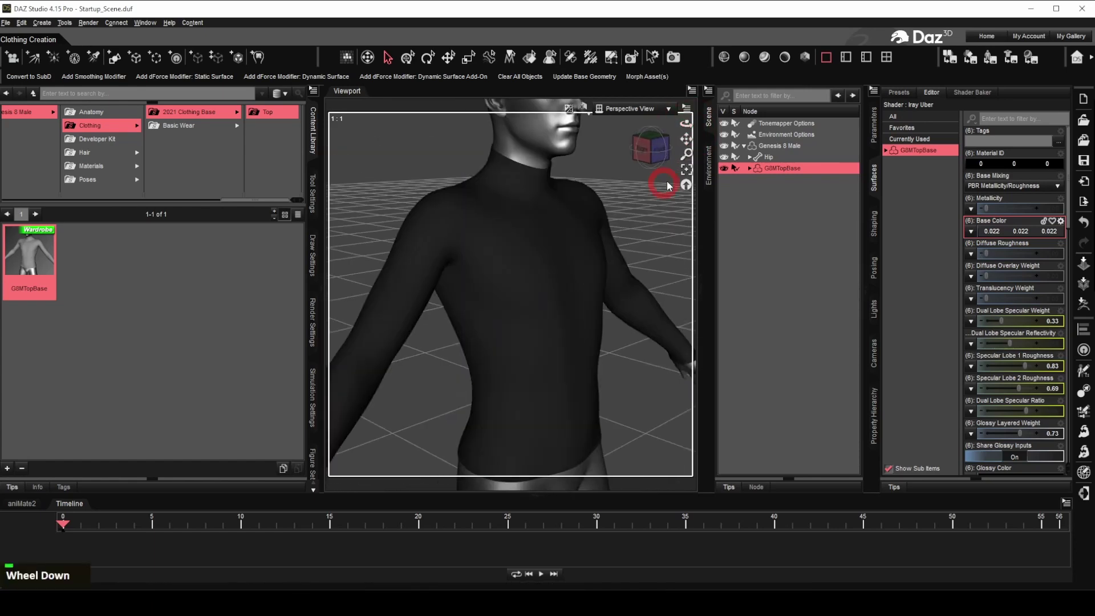
scroll(659, 177, "up", 3)
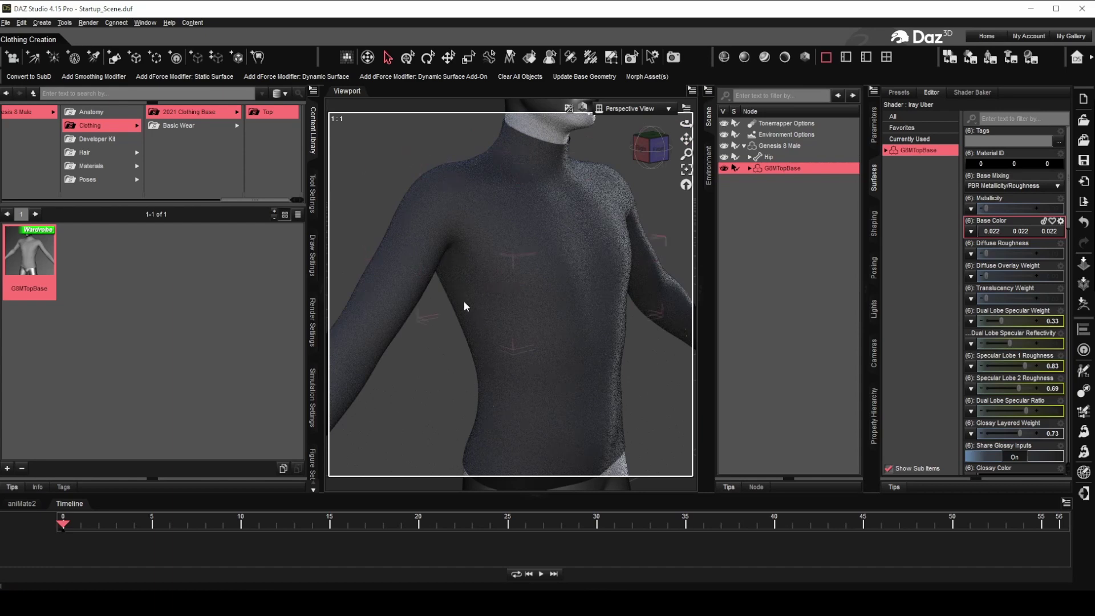
Step: Switch to Wire Shaded and send Genesis 8 Male to ZBrush via GoZ with deformations
left_click(725, 57)
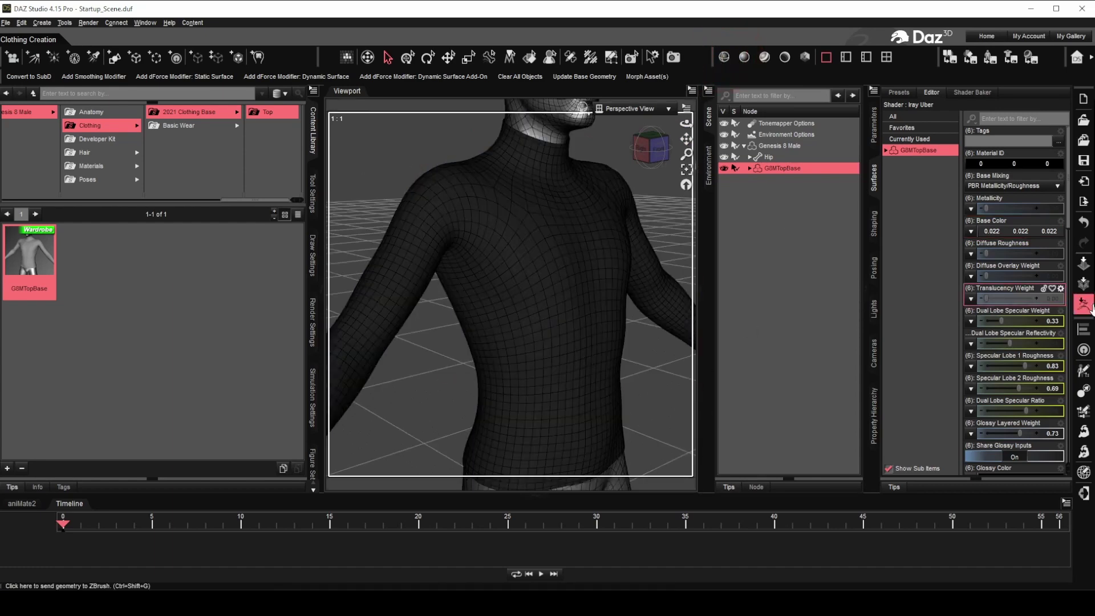
left_click(792, 147)
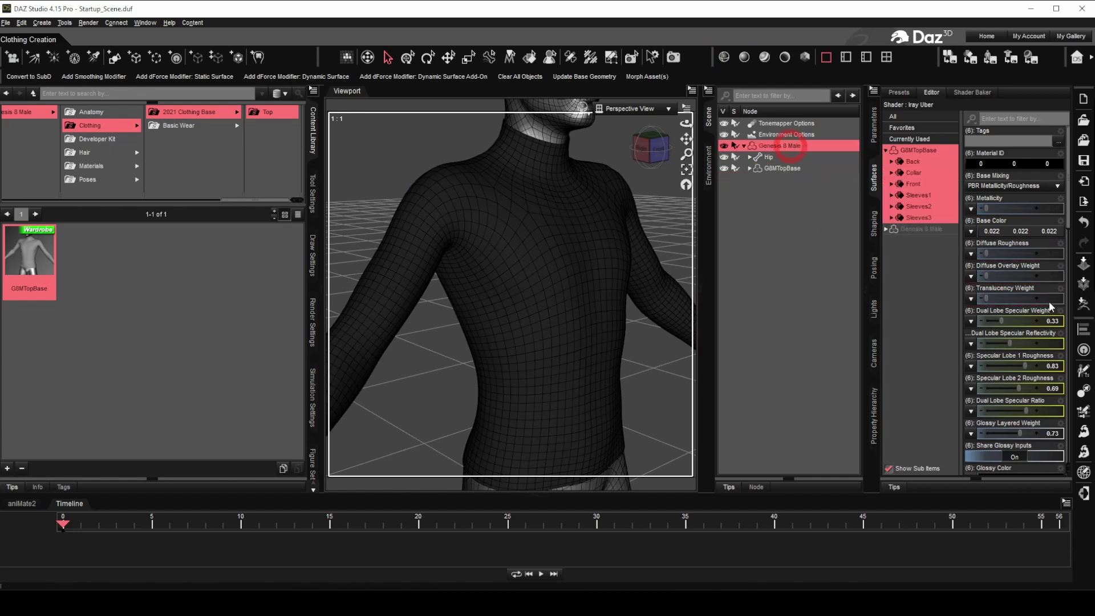
left_click(1084, 306)
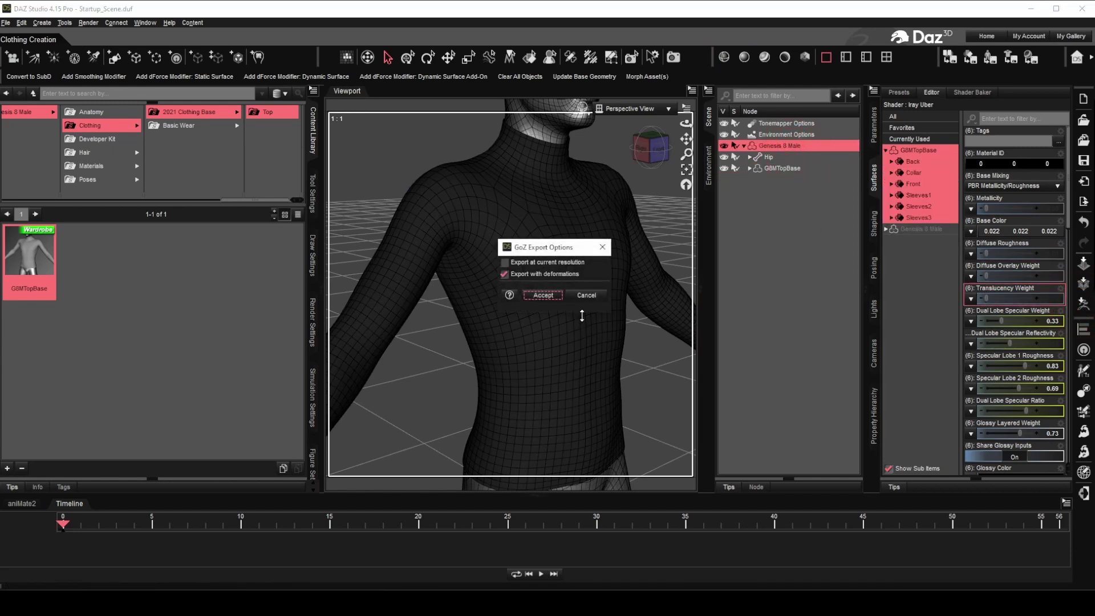
left_click(553, 296)
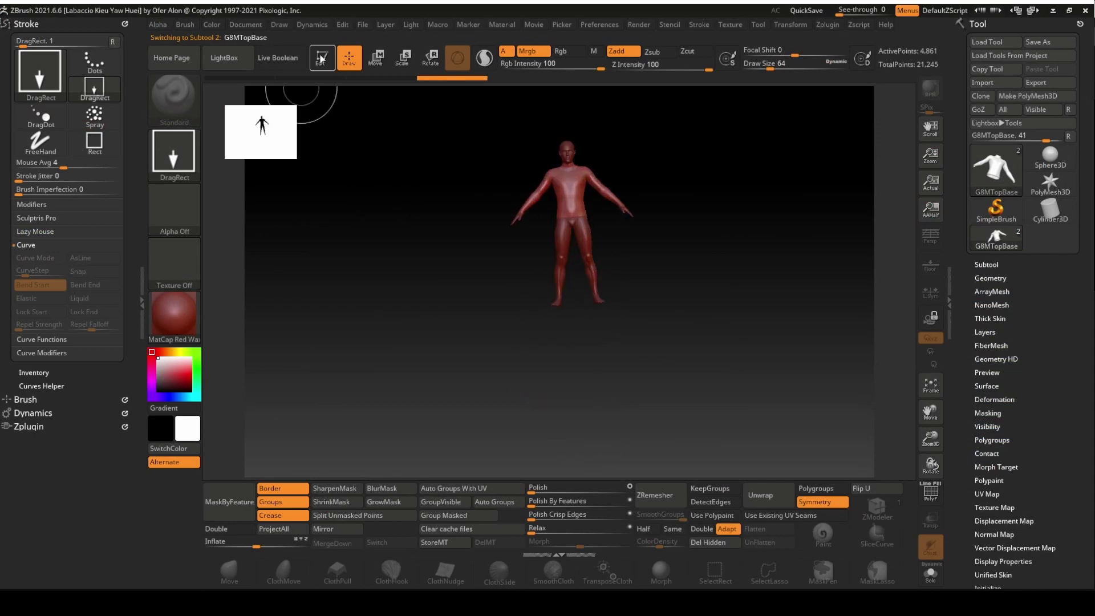
Step: Make the imported top editable, frame it, and show polygroups with PolyF
left_click(321, 59)
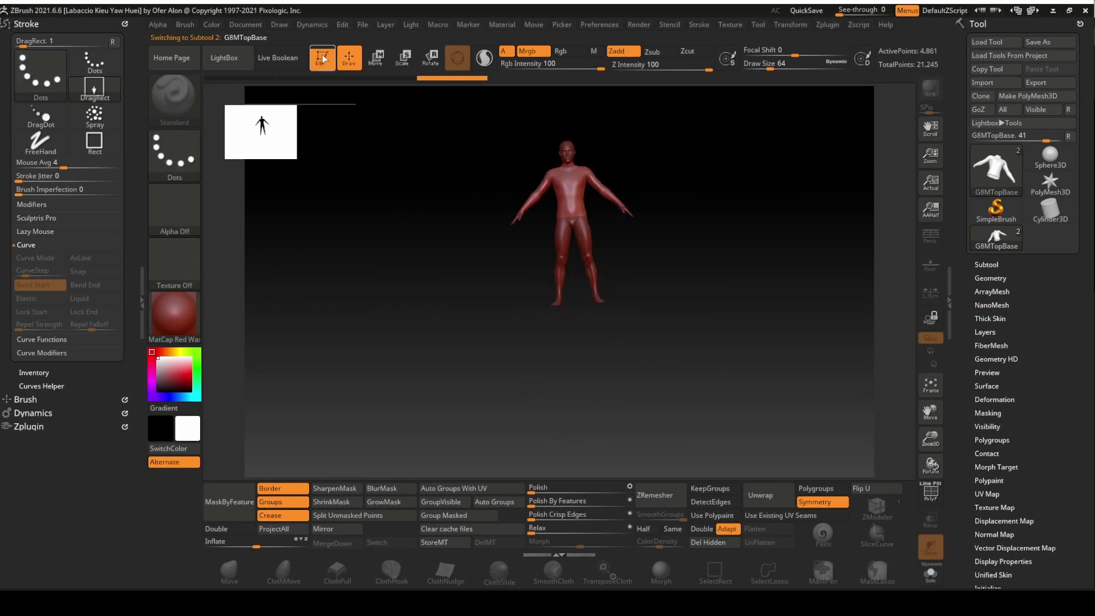
left_click(930, 386)
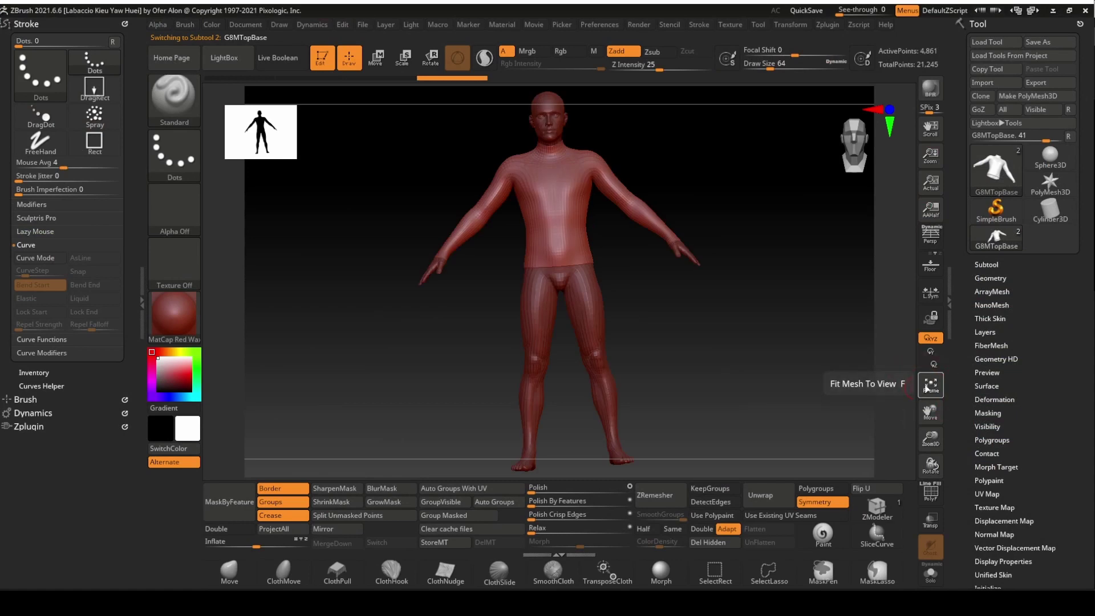
left_click(928, 386)
left_click(807, 202)
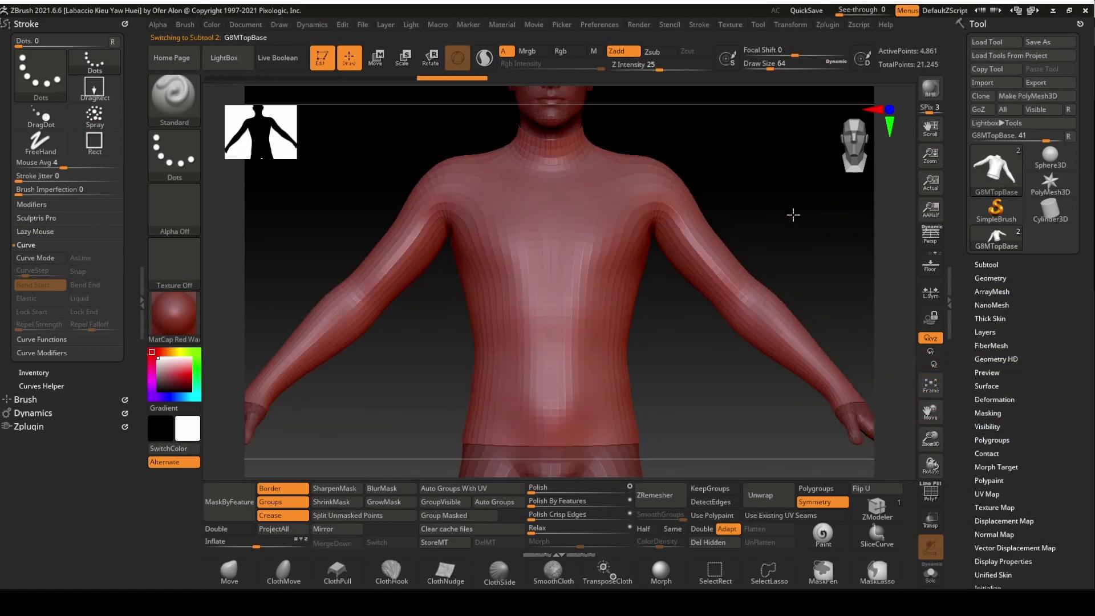
left_click(882, 365)
left_click(938, 489)
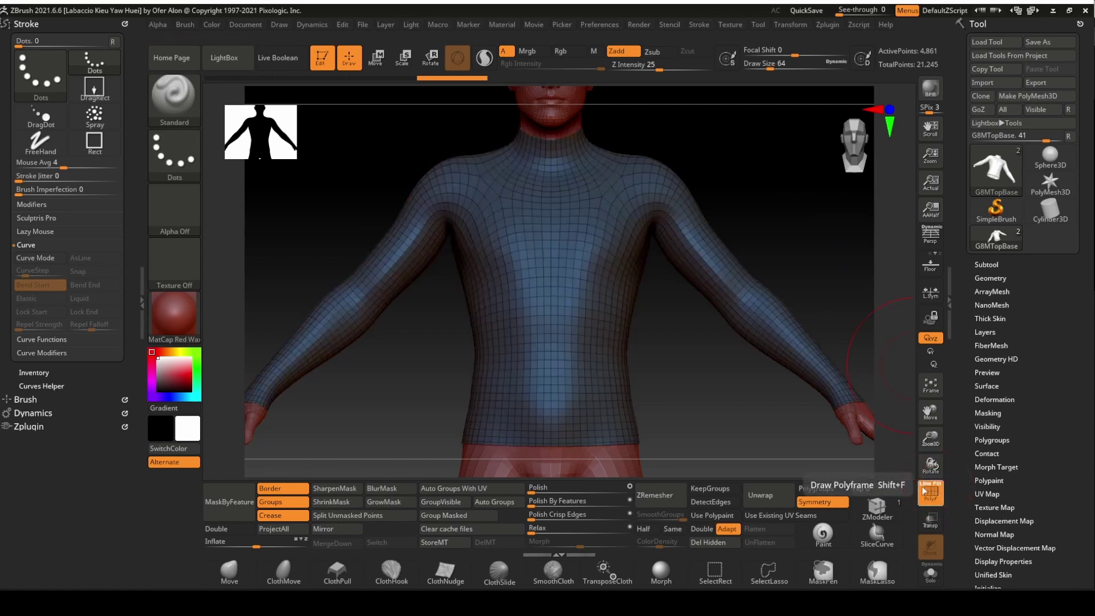
Step: Regroup the top with Auto Groups With UV, separating torso and sleeves, then turn PolyF off
left_click(506, 511)
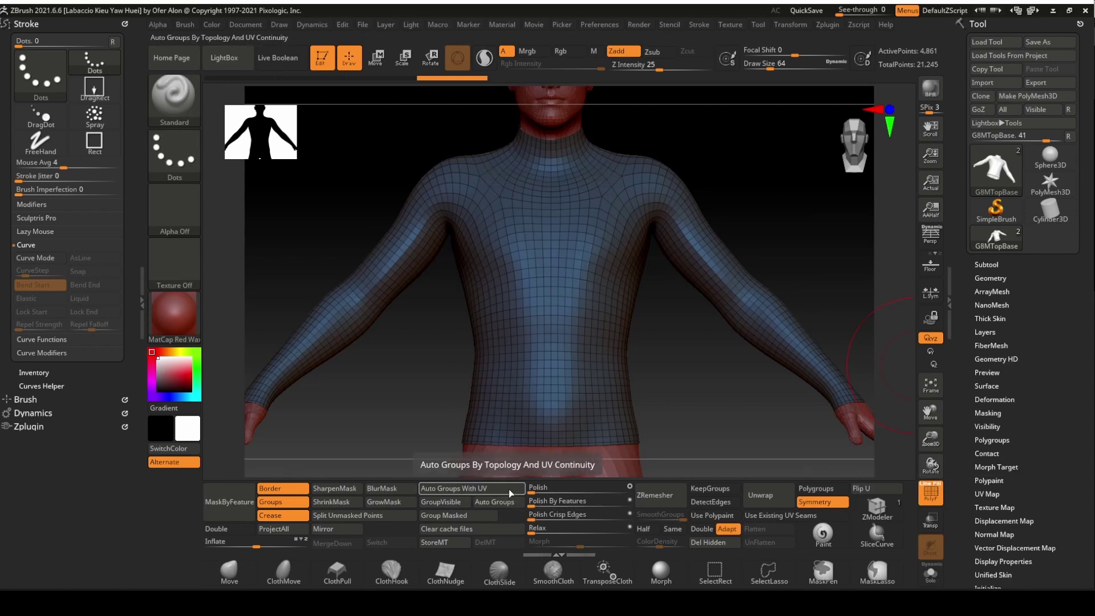
left_click(506, 489)
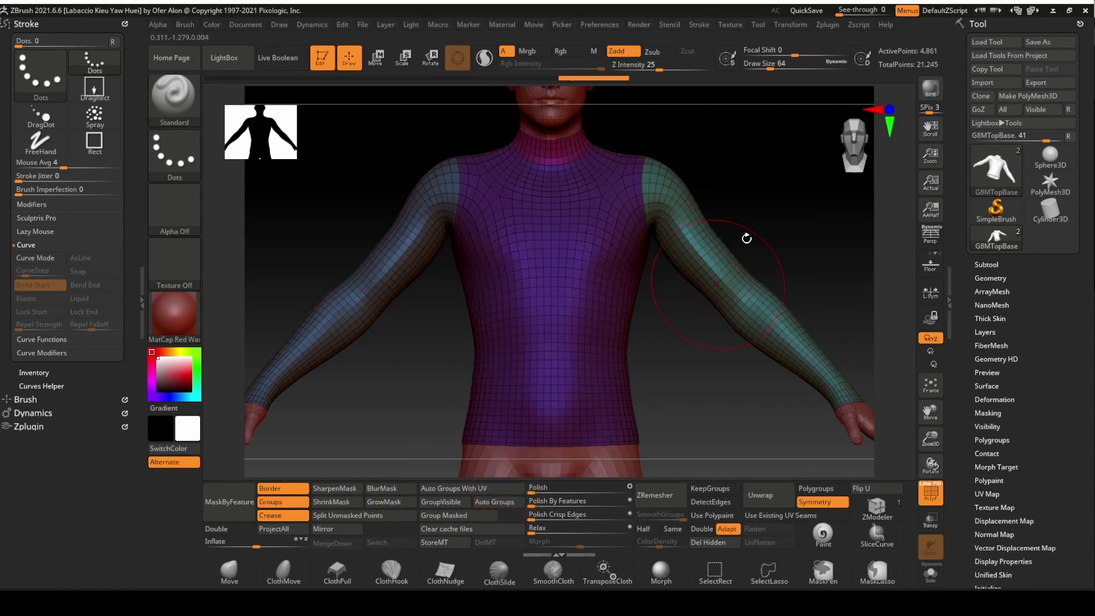
mouse_move(772, 183)
left_mouse_down()
mouse_move(689, 193)
mouse_move(777, 188)
left_mouse_up()
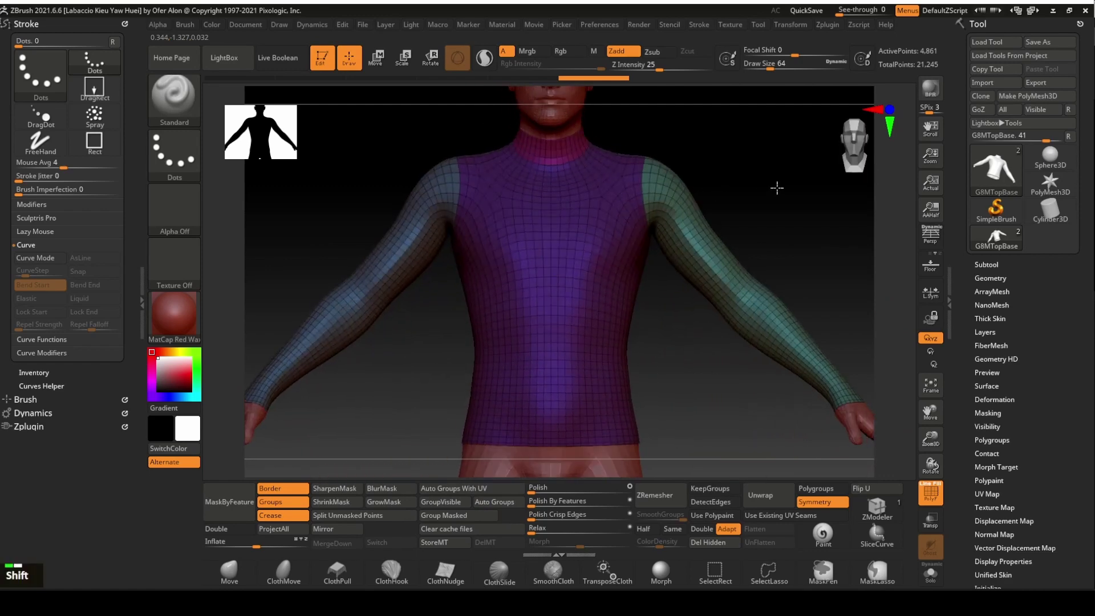
left_click(861, 283)
left_click(936, 499, "shift")
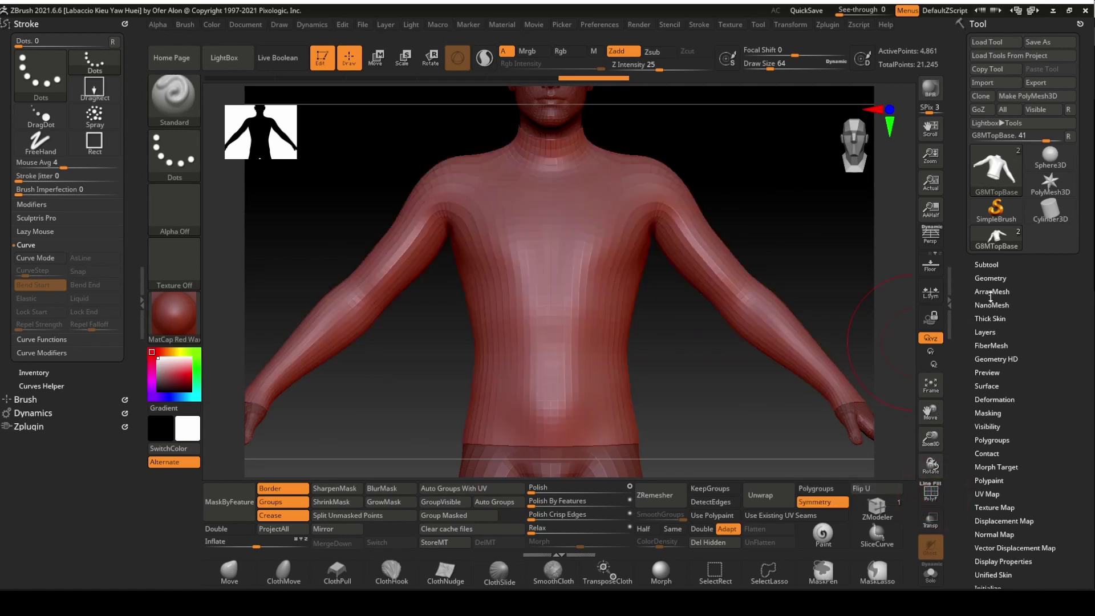
Step: Divide the top up to SDiv 4 (about 307,254 points), checking polygroups with PolyF
left_click(997, 279)
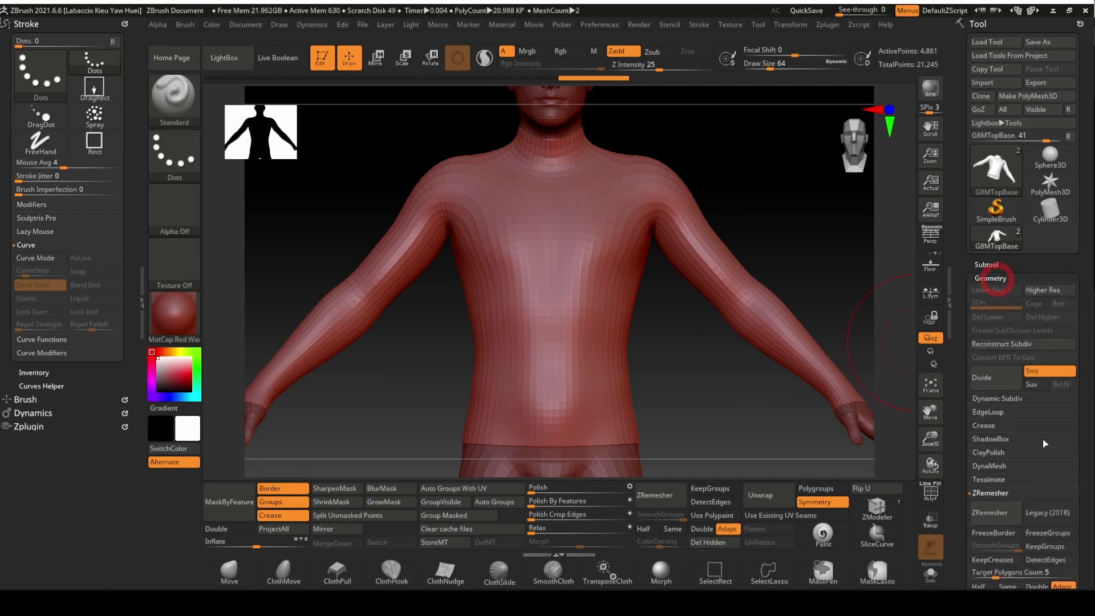
left_click(1001, 383)
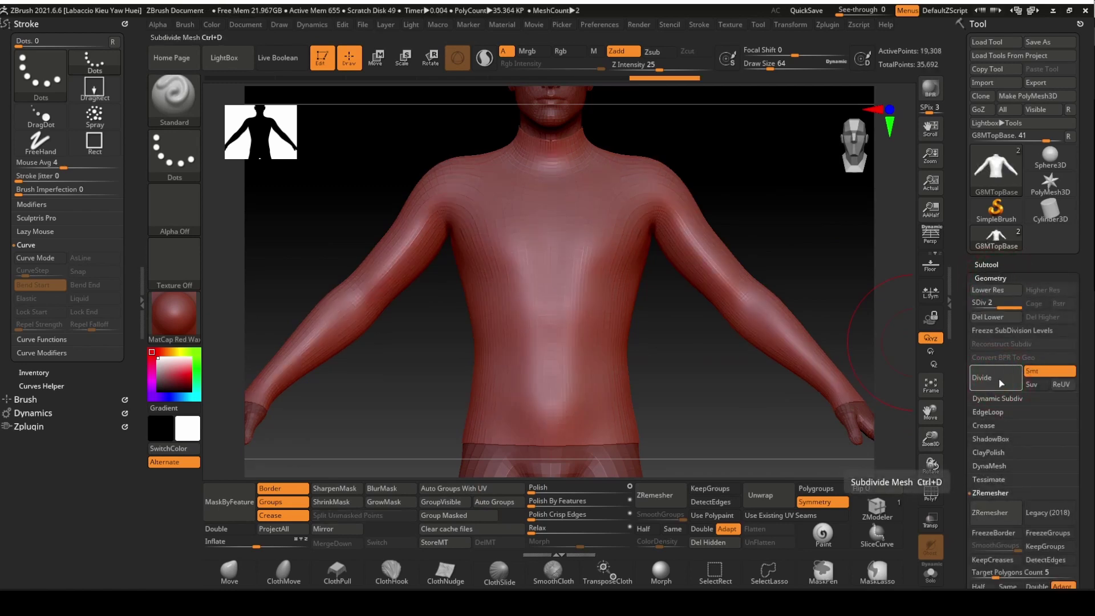
left_click(998, 382)
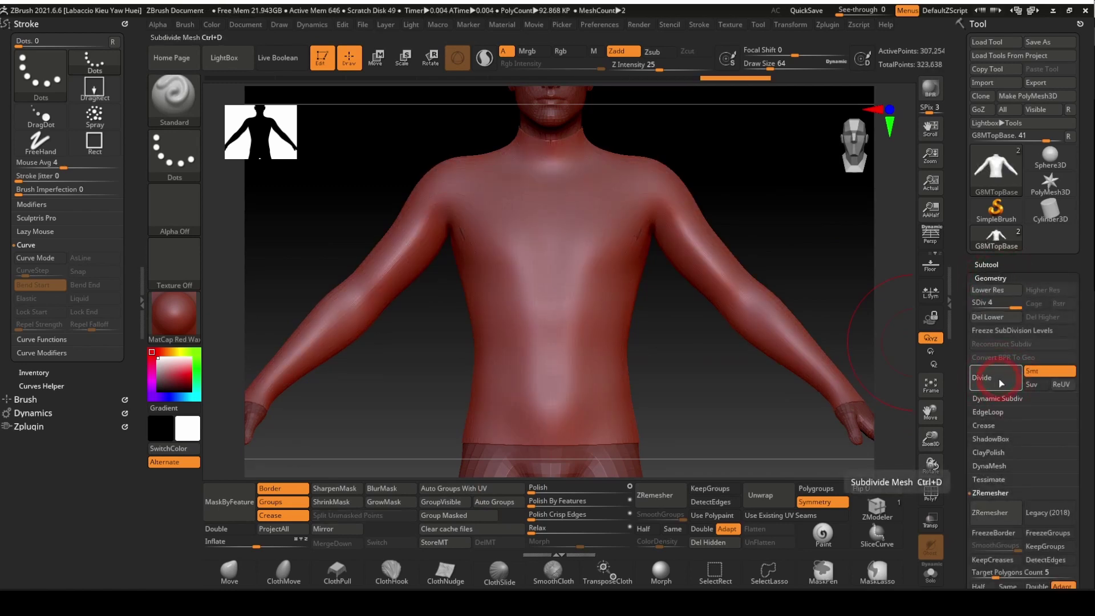
left_click(931, 494)
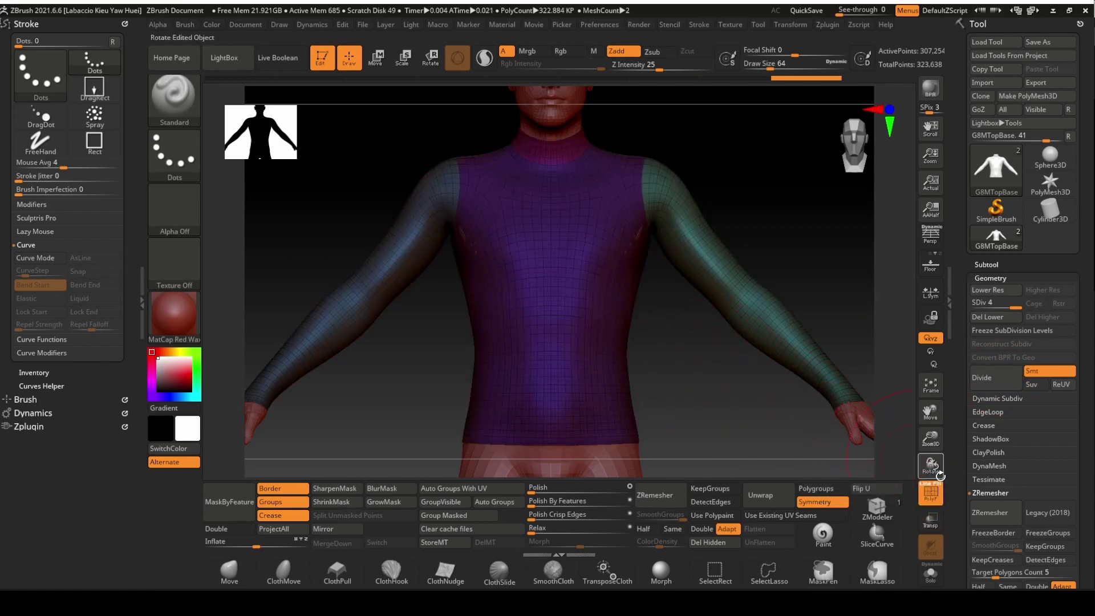
left_click(933, 494)
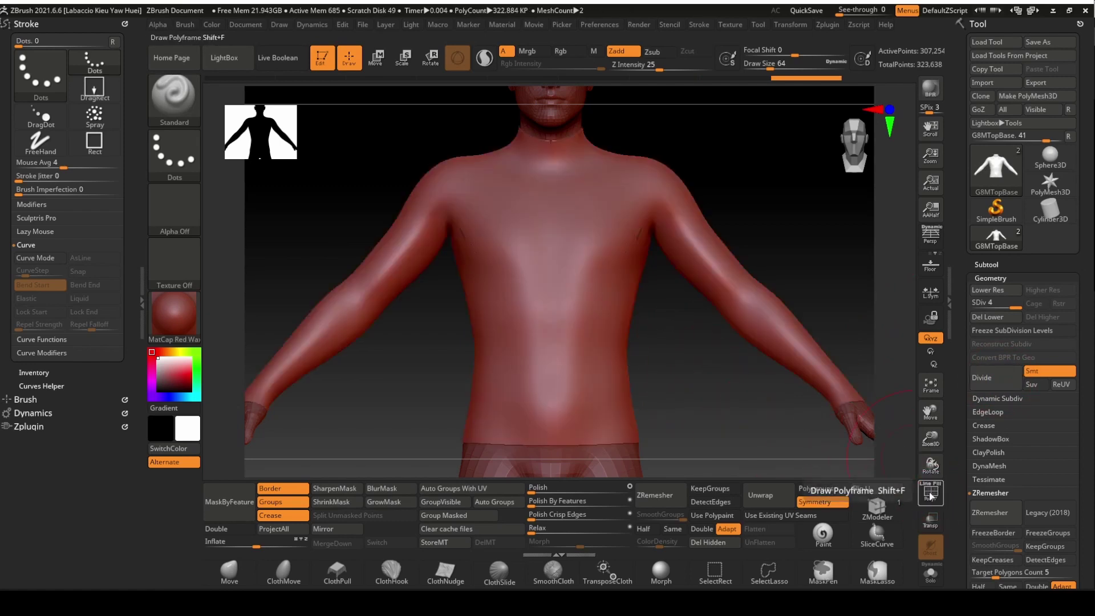
Step: With Crease off, mask the top by its polygroup borders and grow the mask
left_click(296, 519)
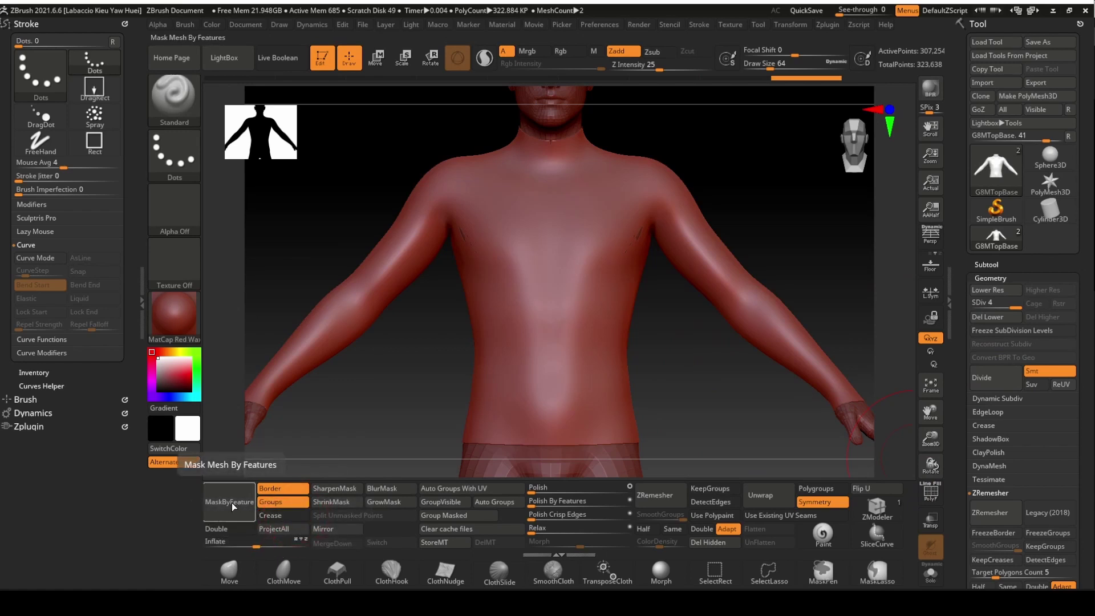
left_click(230, 503)
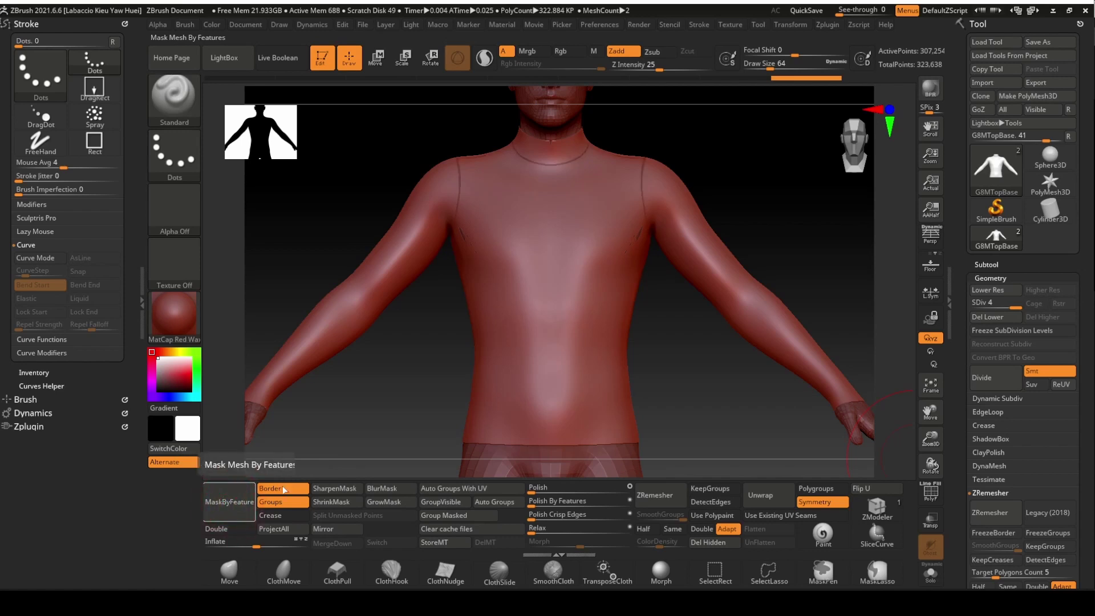
left_click(402, 504)
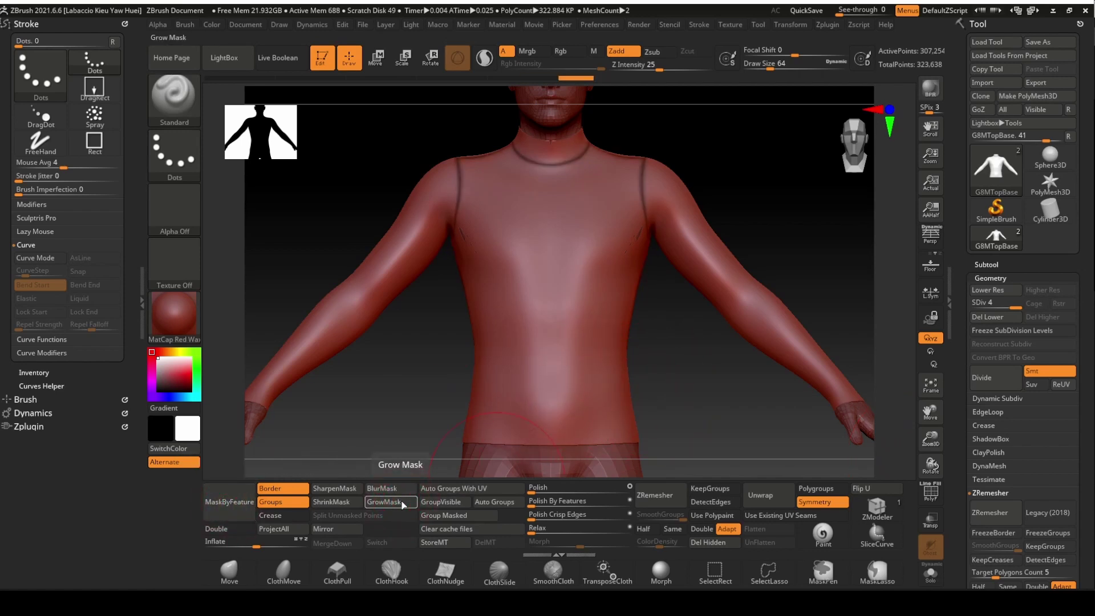
left_click_drag(701, 391, 672, 398)
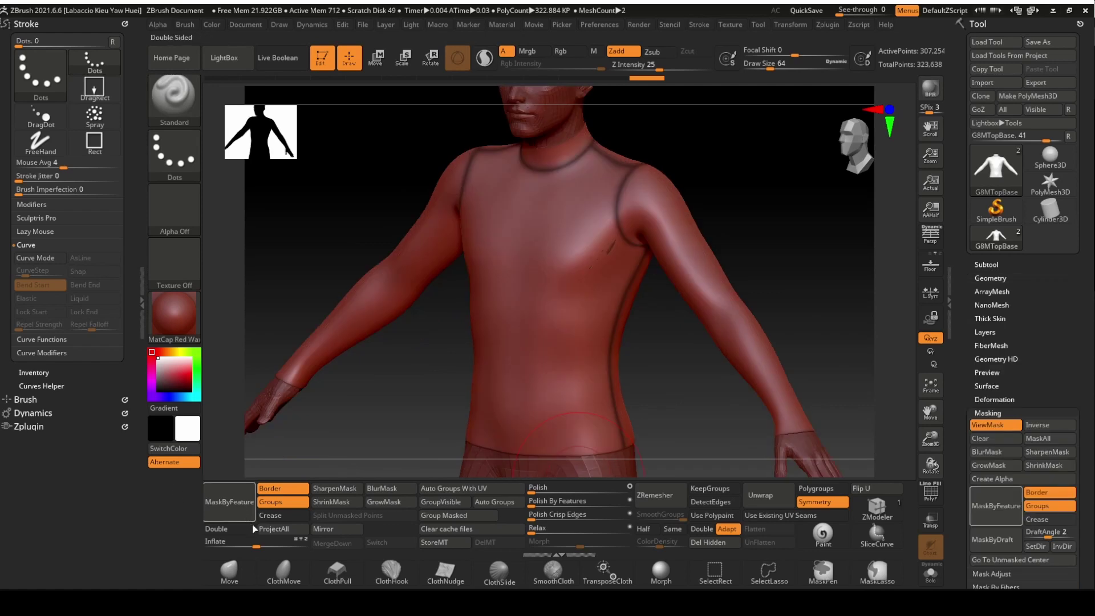
Step: Inflate the unmasked panels by an exact amount and clear the seam mask
left_click(231, 544)
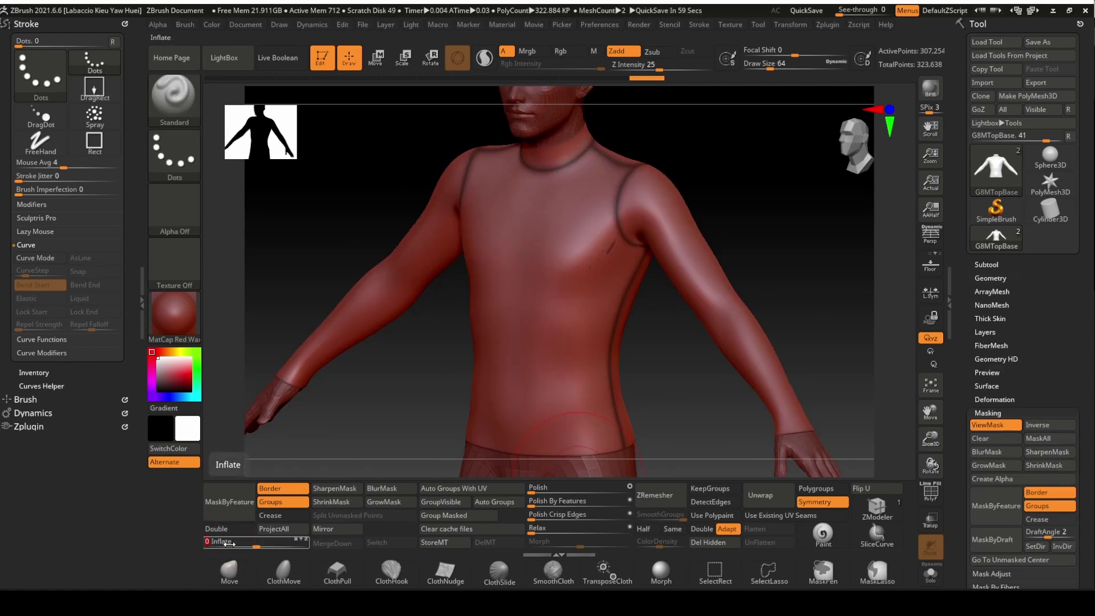
key("Return")
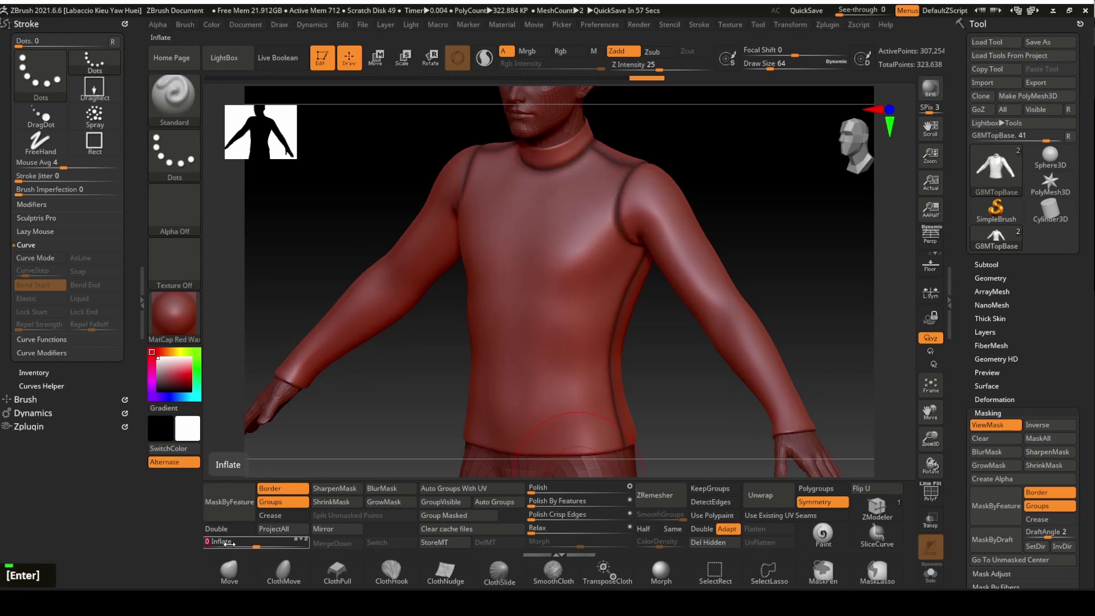
left_click(819, 259, "ctrl")
Step: Orbit to a side view and drag SDiv down to 1 (about 4,861 points)
left_click_drag(765, 215, 895, 262)
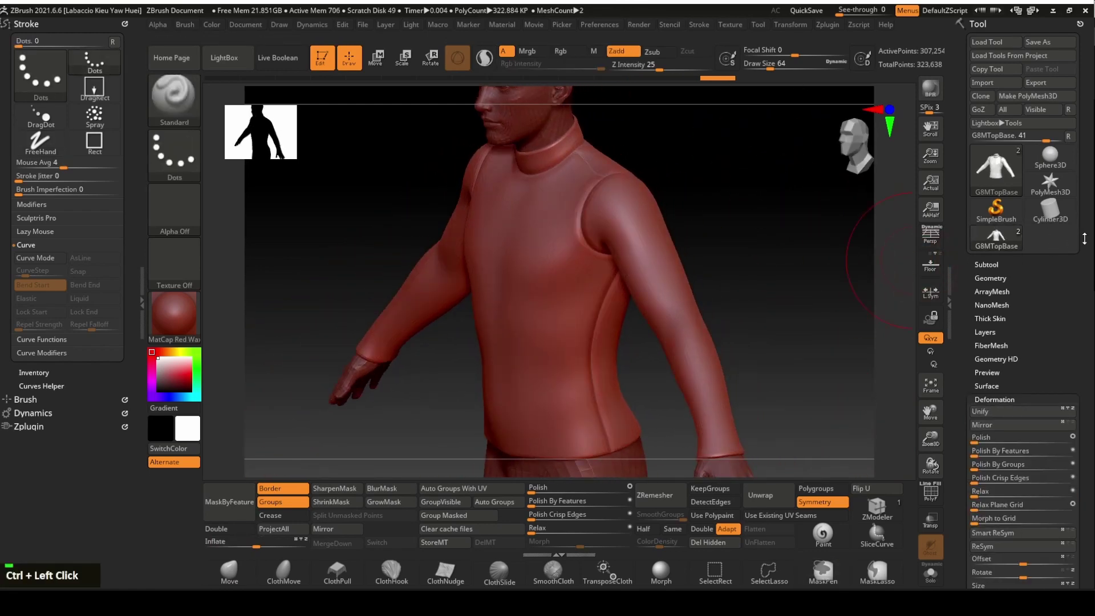
left_click(976, 278)
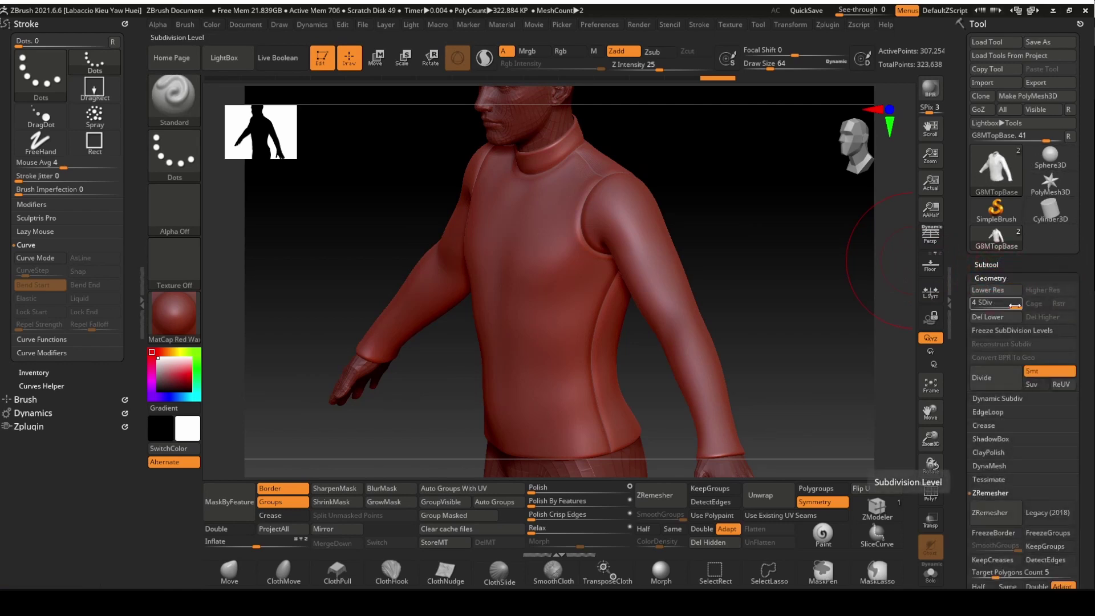
left_click_drag(1015, 306, 980, 303)
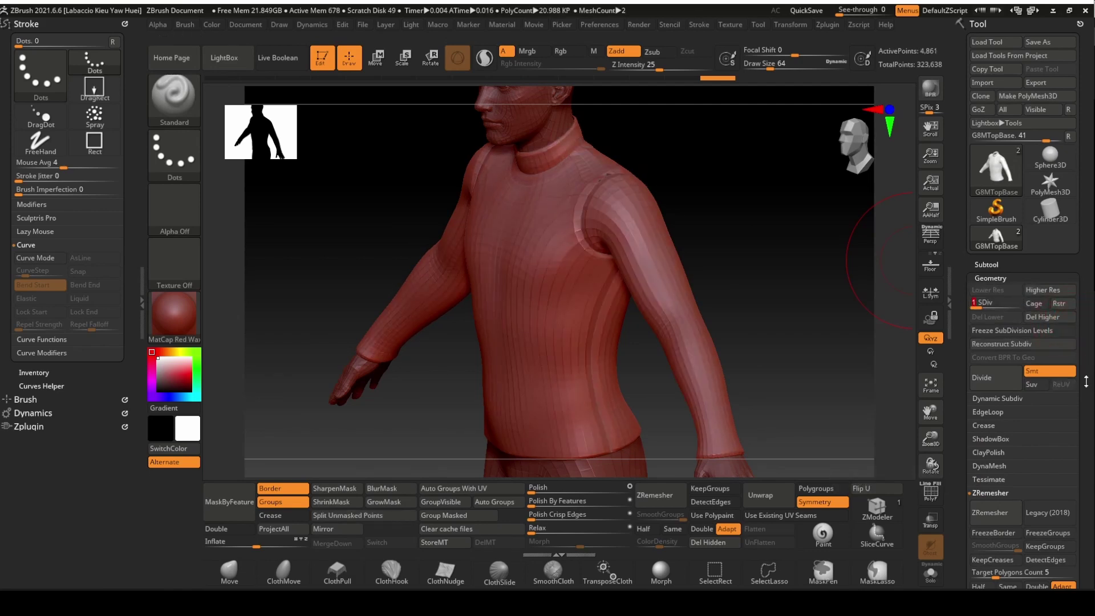
Step: Run Create And Export Map, save G8MTopBaseDisp.tif in 2021 Clothing Base, and dismiss the confirmation
scroll(1090, 377, "down", 10)
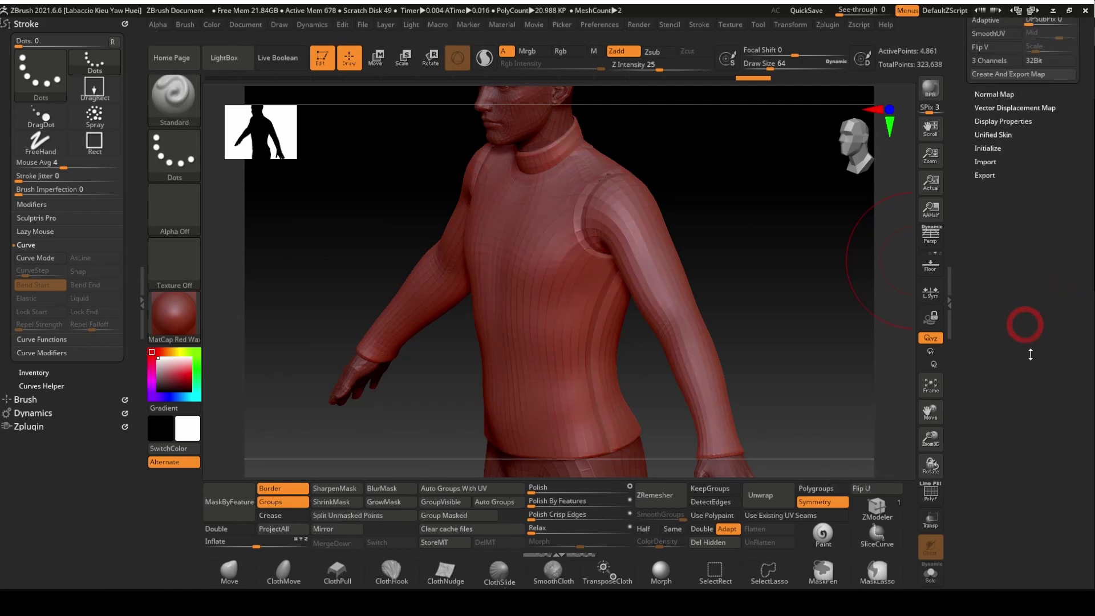
scroll(1037, 341, "up", 10)
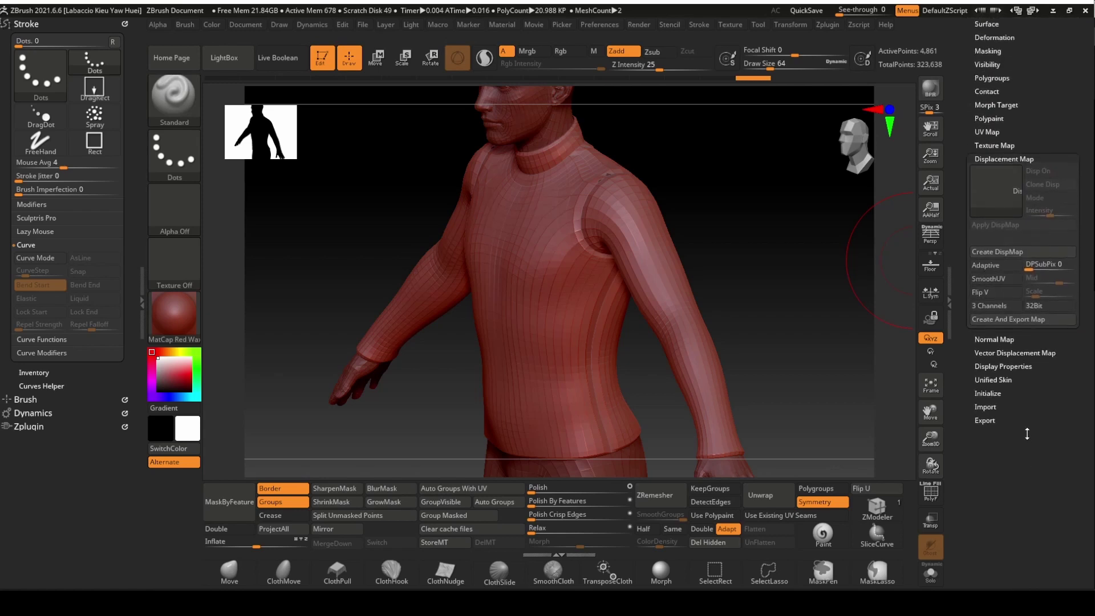
left_click(1028, 434)
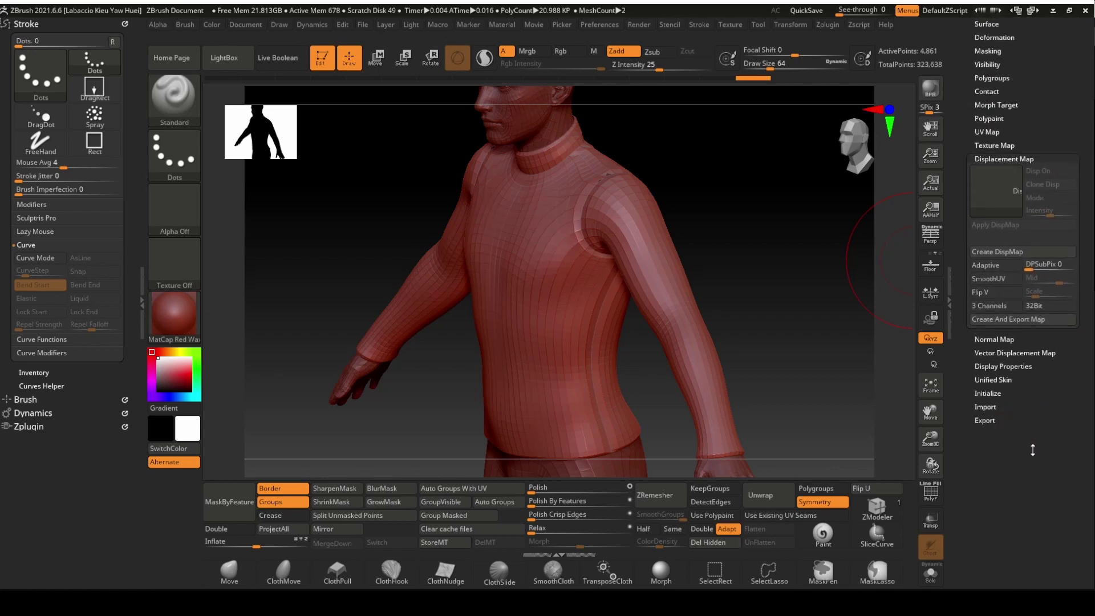
left_click(1027, 321)
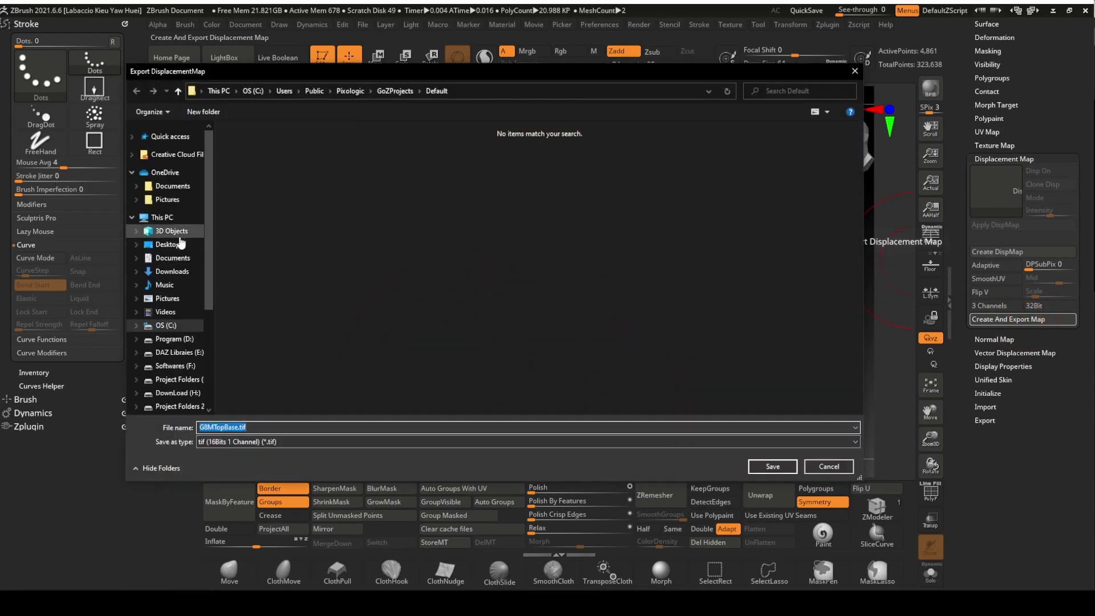
scroll(206, 296, "down", 3)
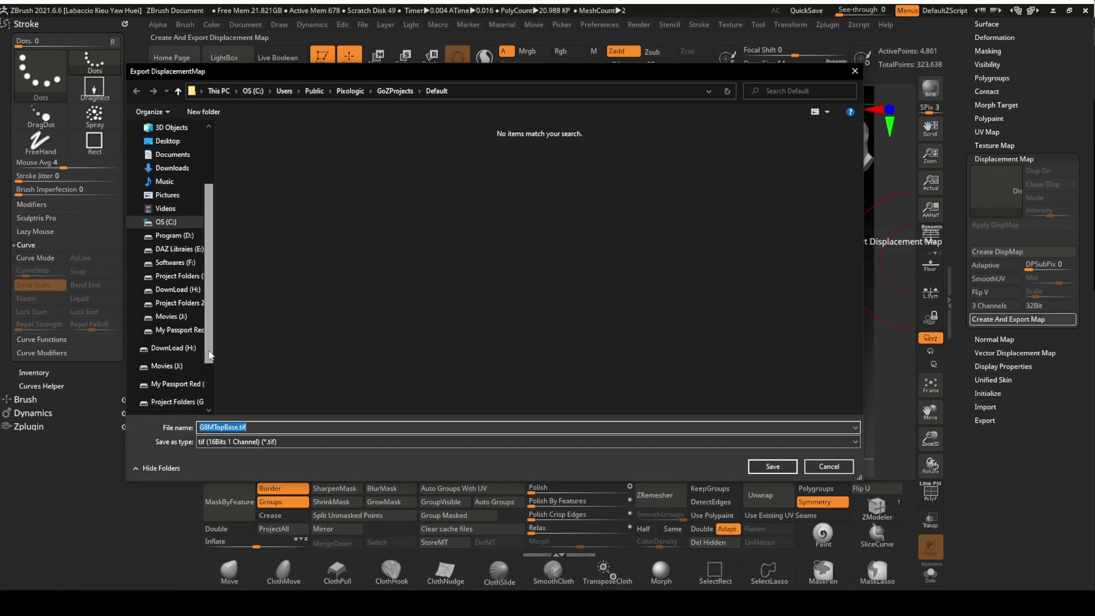
left_click(171, 409)
type("Disp")
left_click(772, 466)
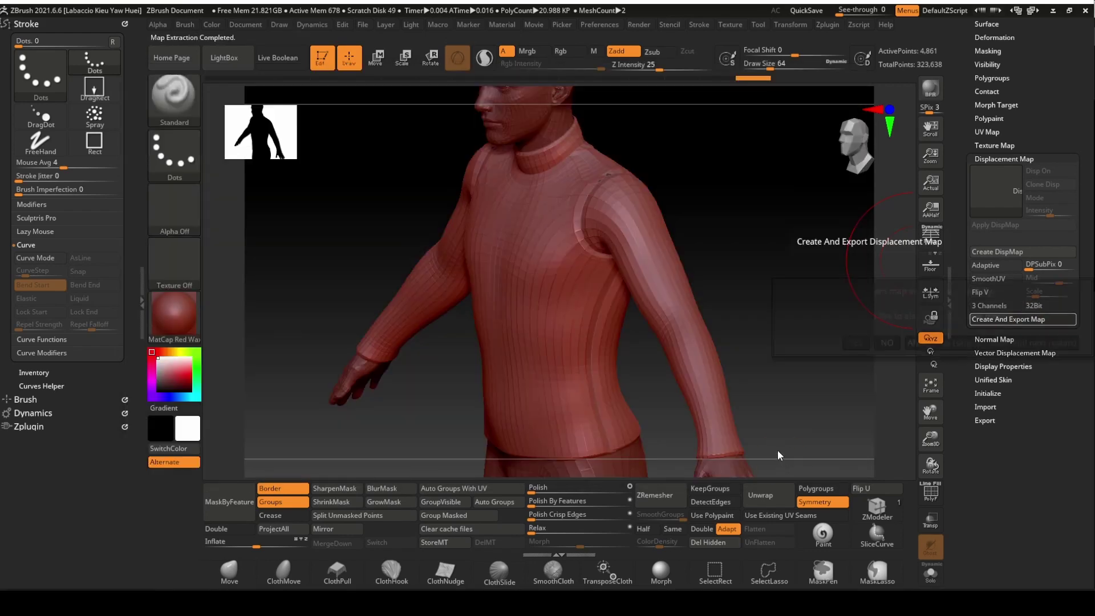
left_click(946, 343)
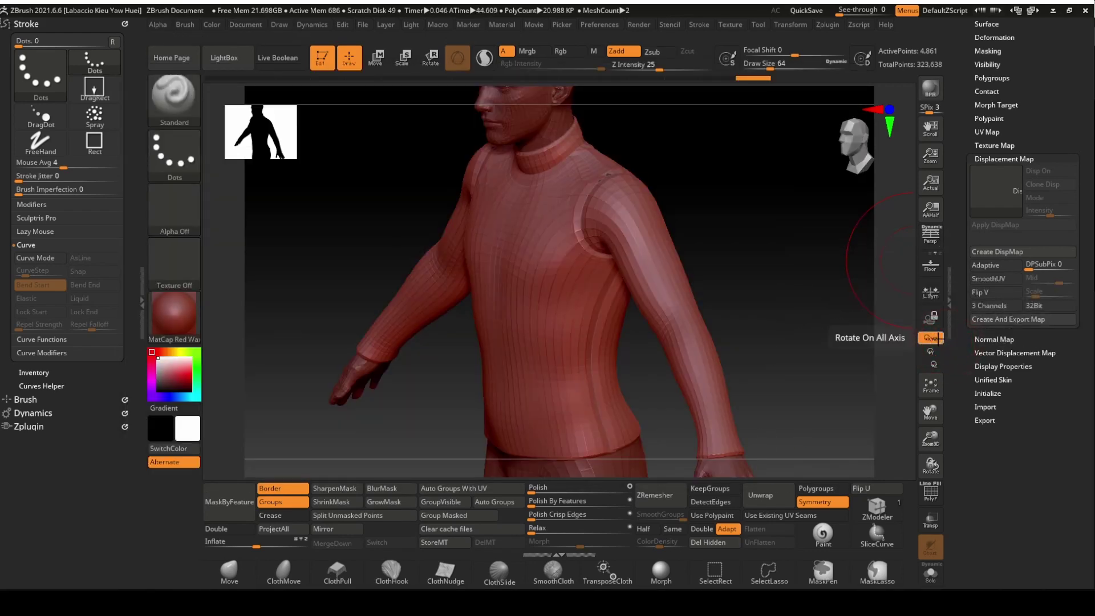
Step: Filter the Surfaces for 'dis' and load G8MTopBaseDisp.tif as the Displacement Strength map
left_click_drag(785, 298, 805, 284)
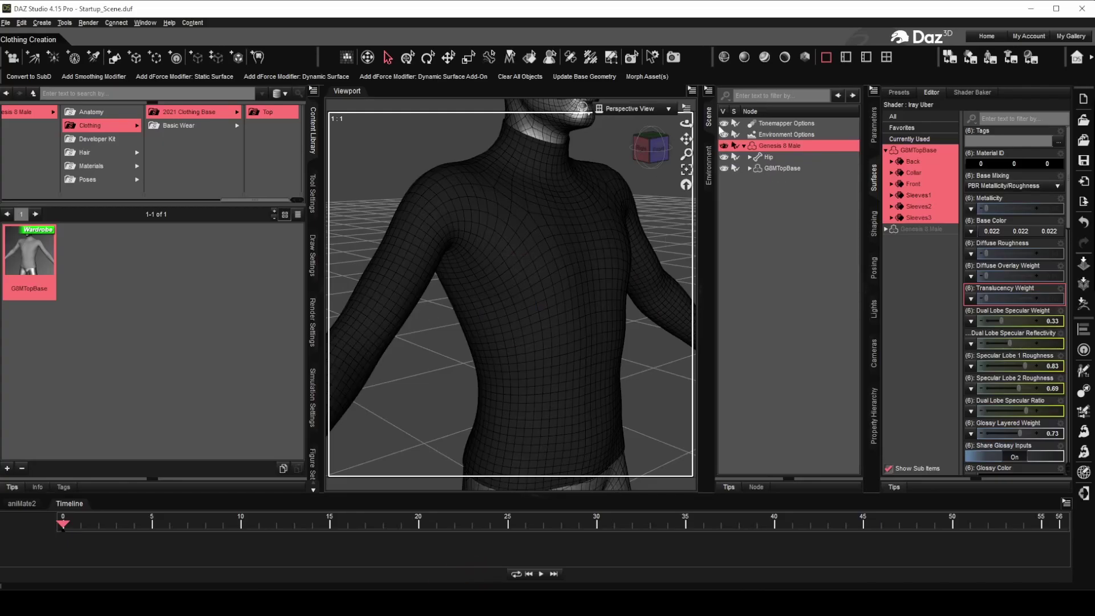
left_click_drag(687, 122, 668, 123)
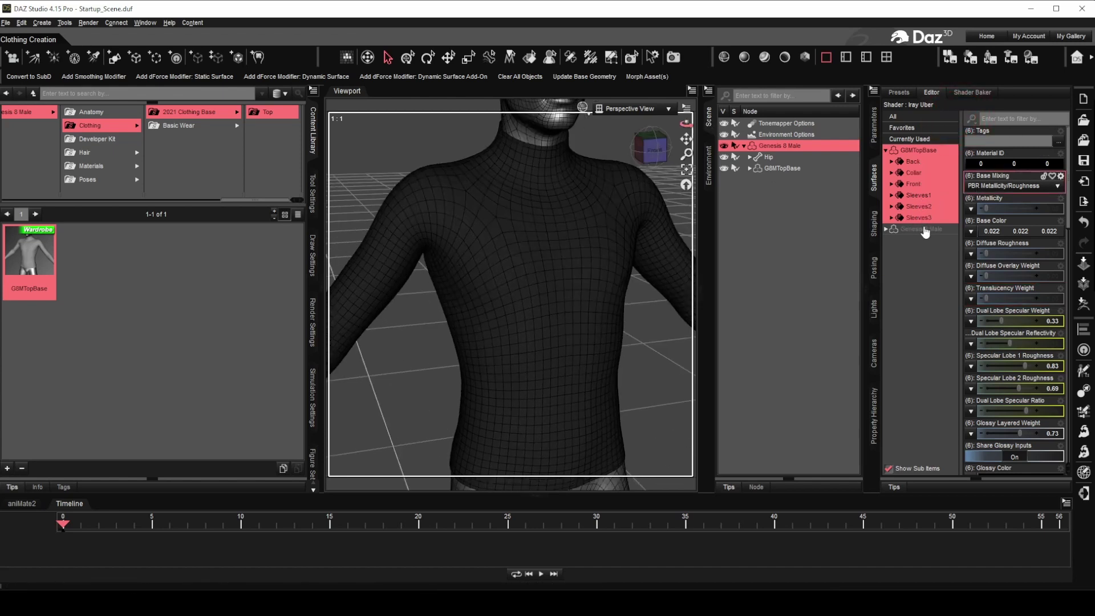
left_click(997, 118)
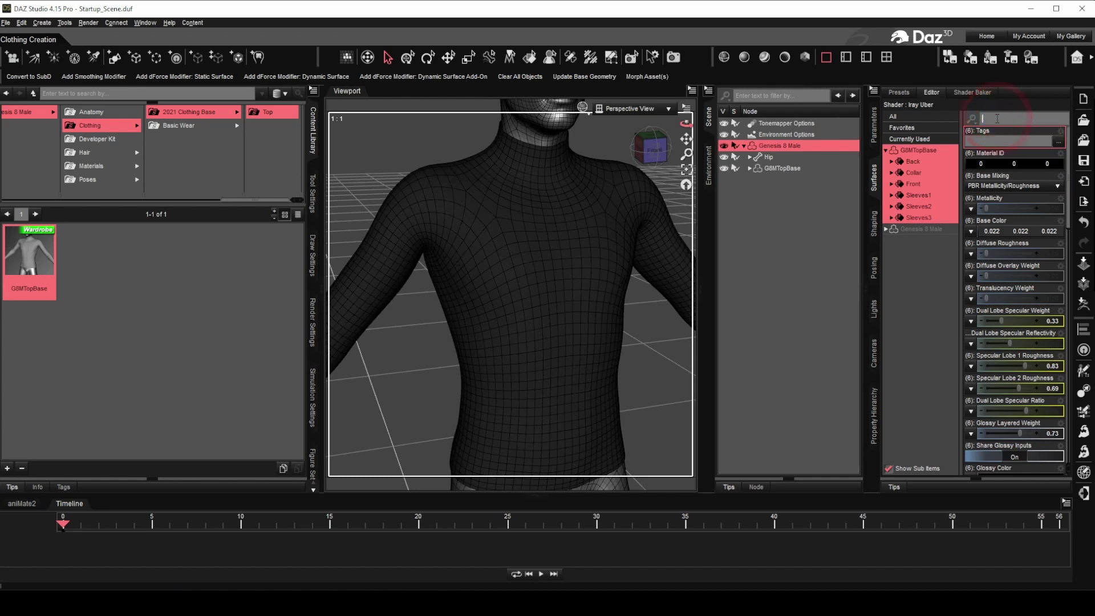
type("disp")
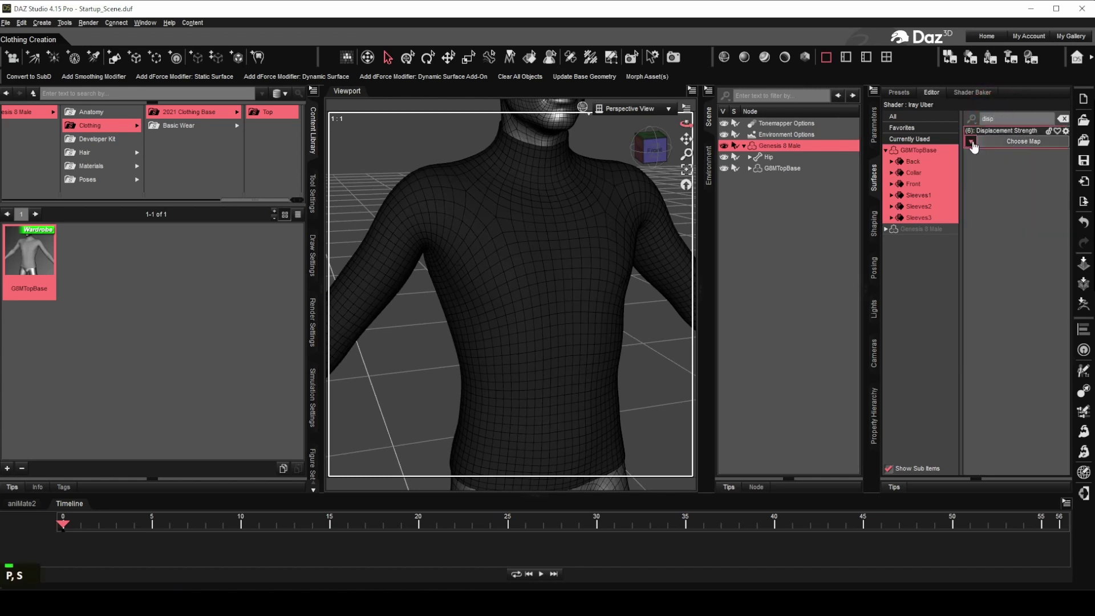
left_click(971, 142)
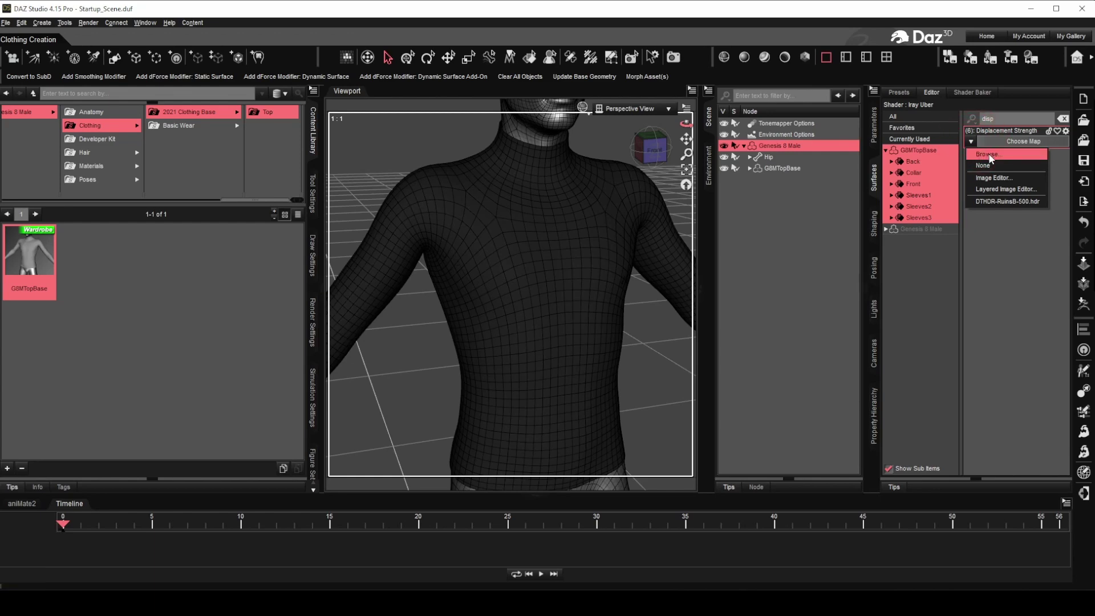
left_click(990, 159)
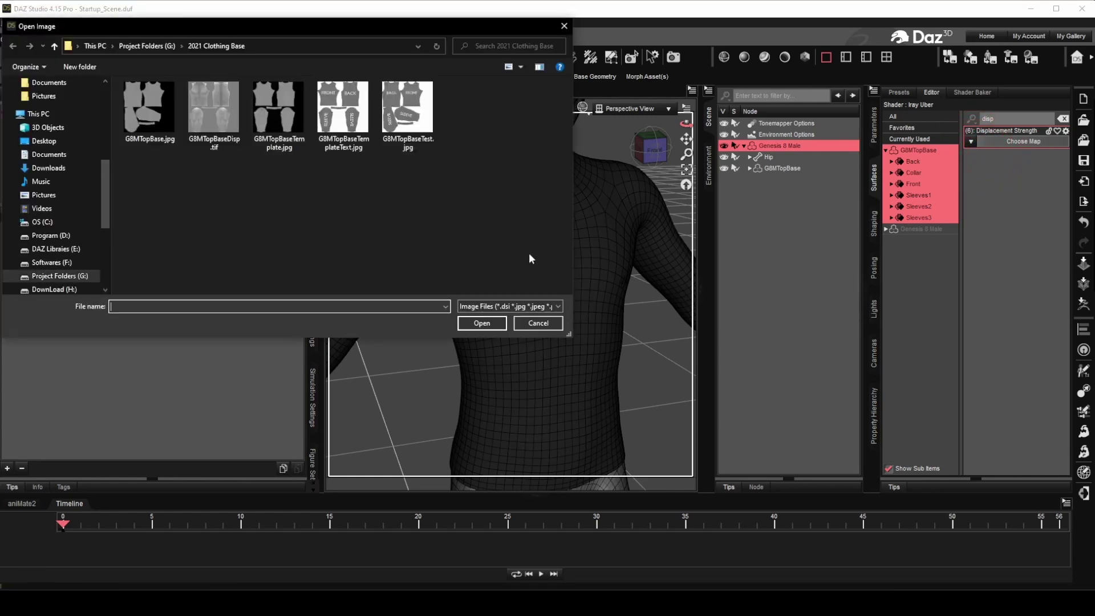
double_click(210, 116)
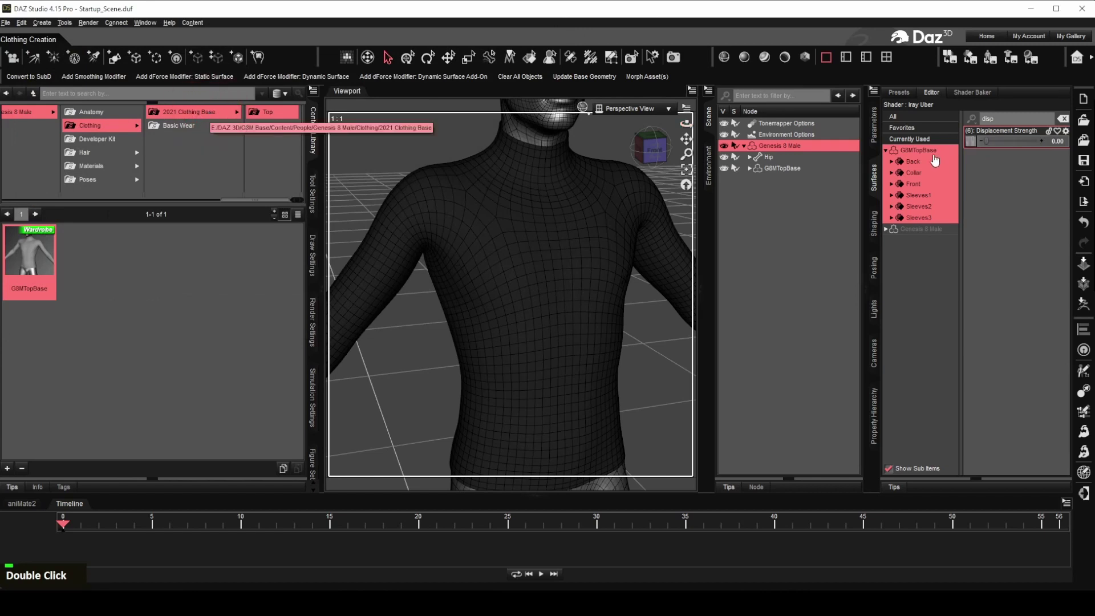
left_click(1058, 147)
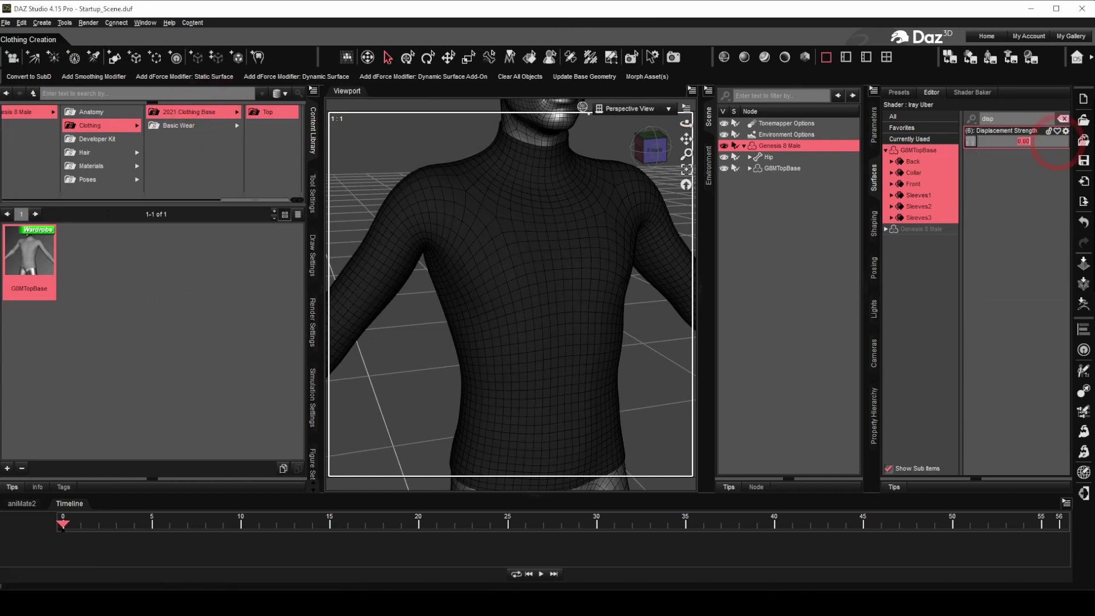
Step: Raise the top's displacement strength to 1, then to 2.00, in smooth shaded view
type("1")
key("Return")
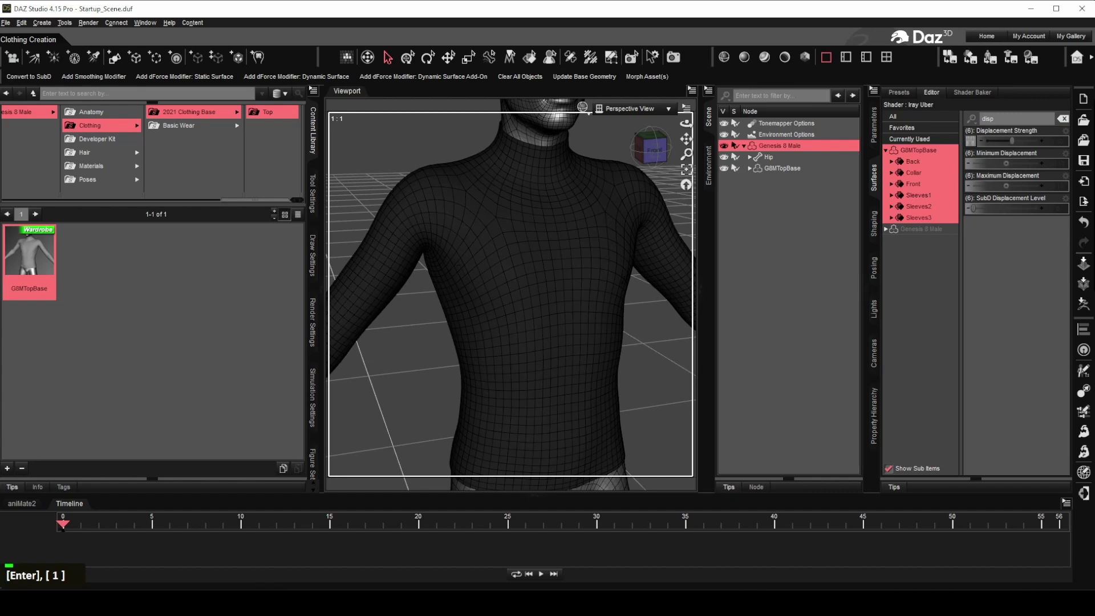
left_click(806, 58)
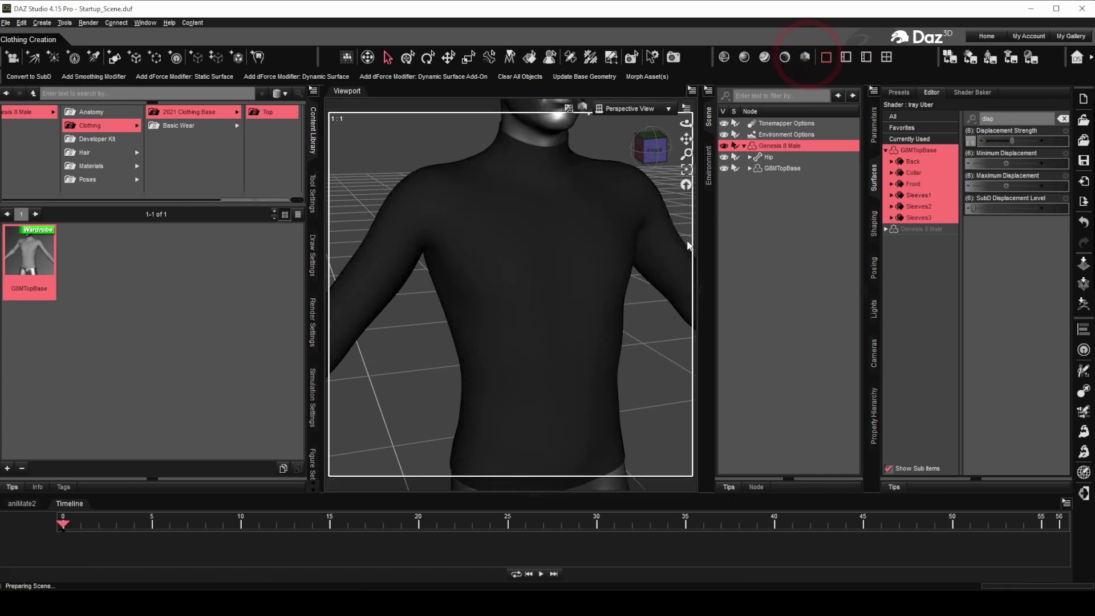
middle_click_drag(682, 234, 681, 130)
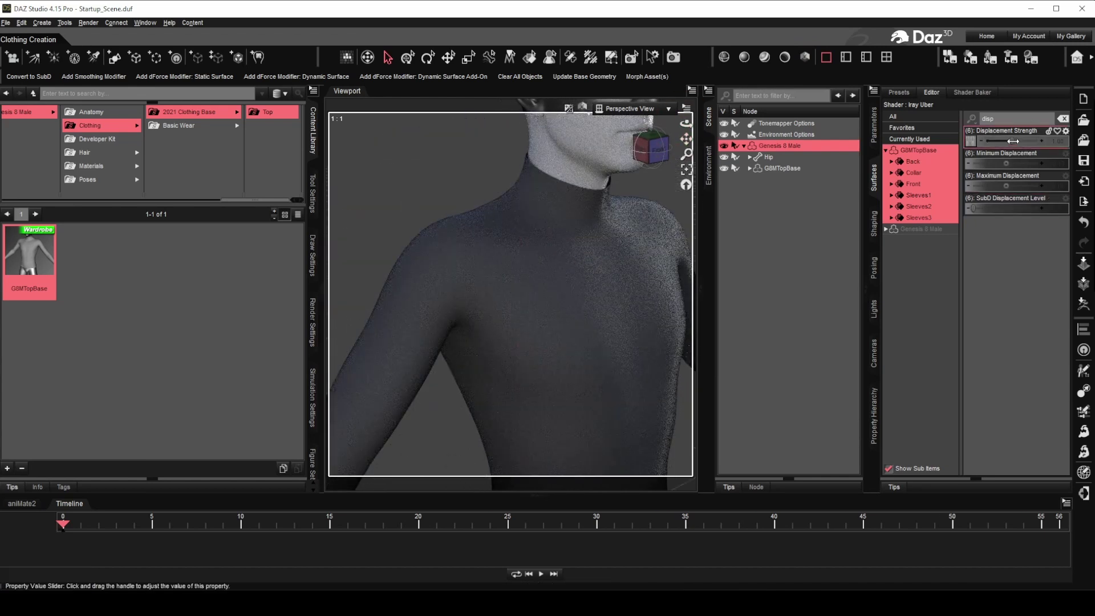
left_click_drag(1013, 141, 1039, 141)
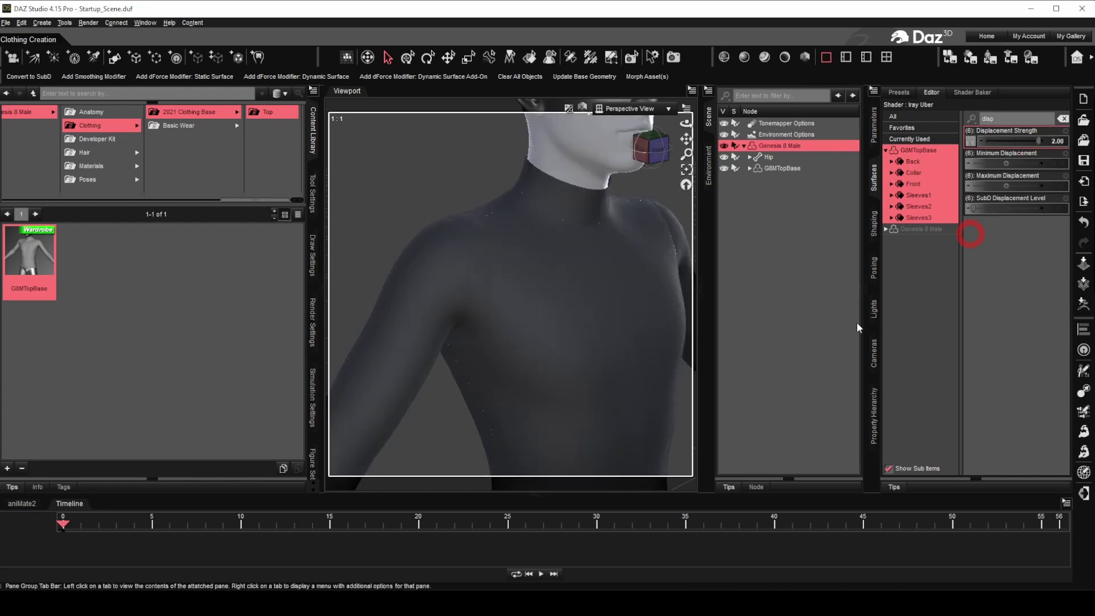
Step: Set maximum displacement to 0.30 and SubD displacement level to 1
left_click(1055, 186)
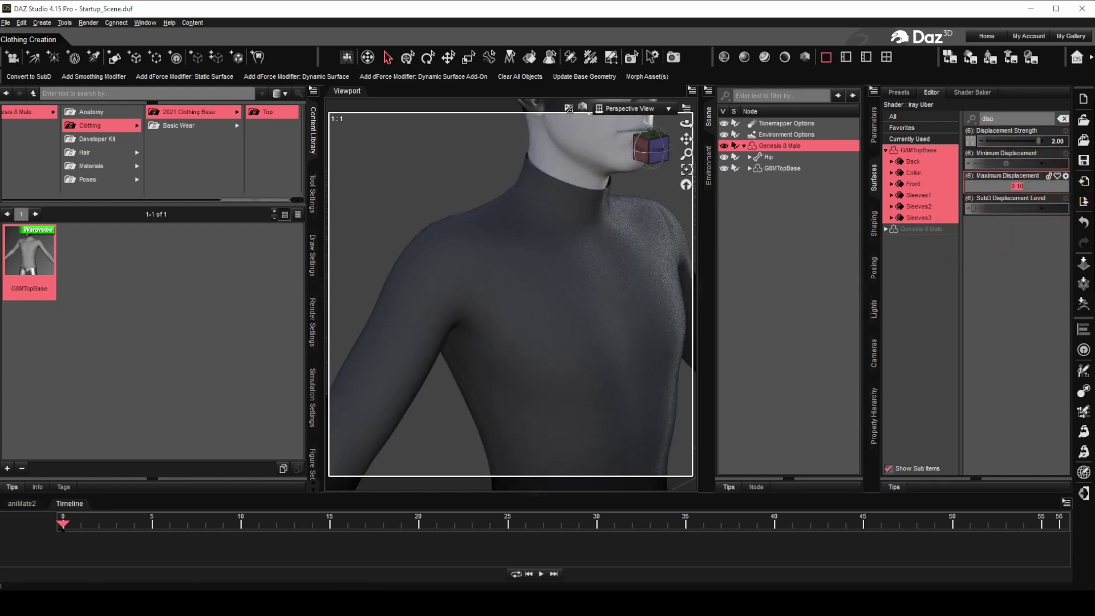
type(".3")
key("Return")
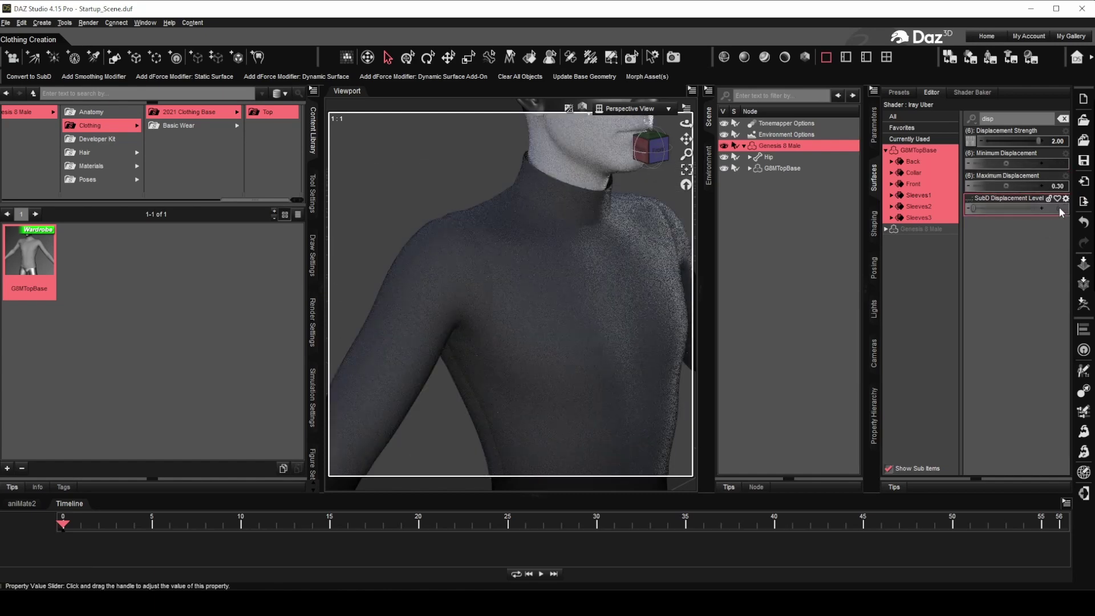
left_click(1042, 208)
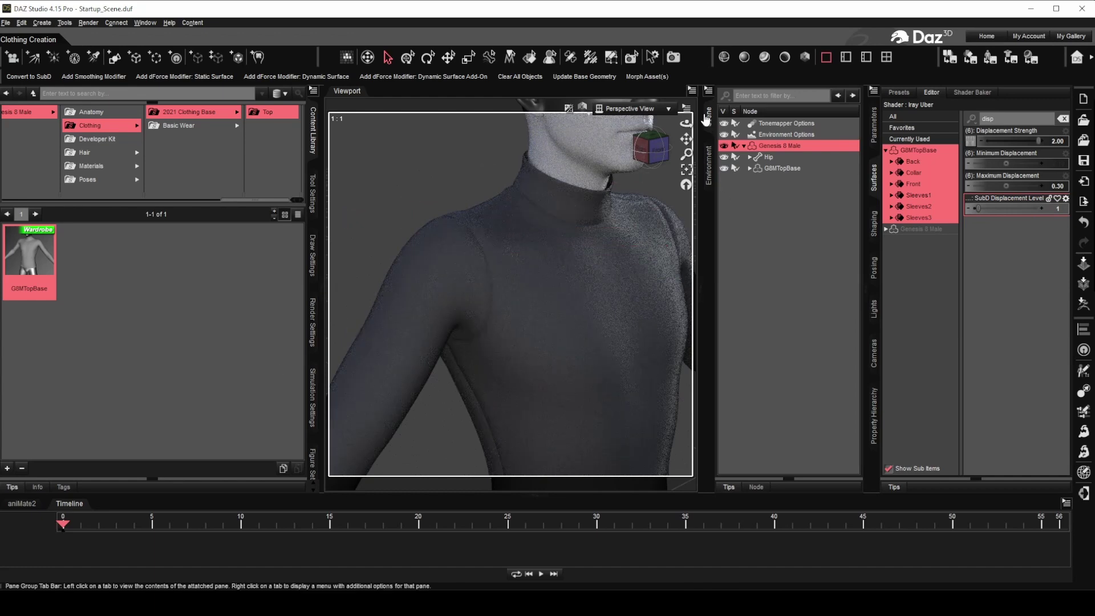
Step: Convert the selected G8MTopBase garment with Edit > Geometry > Convert to SubD
left_click(768, 168)
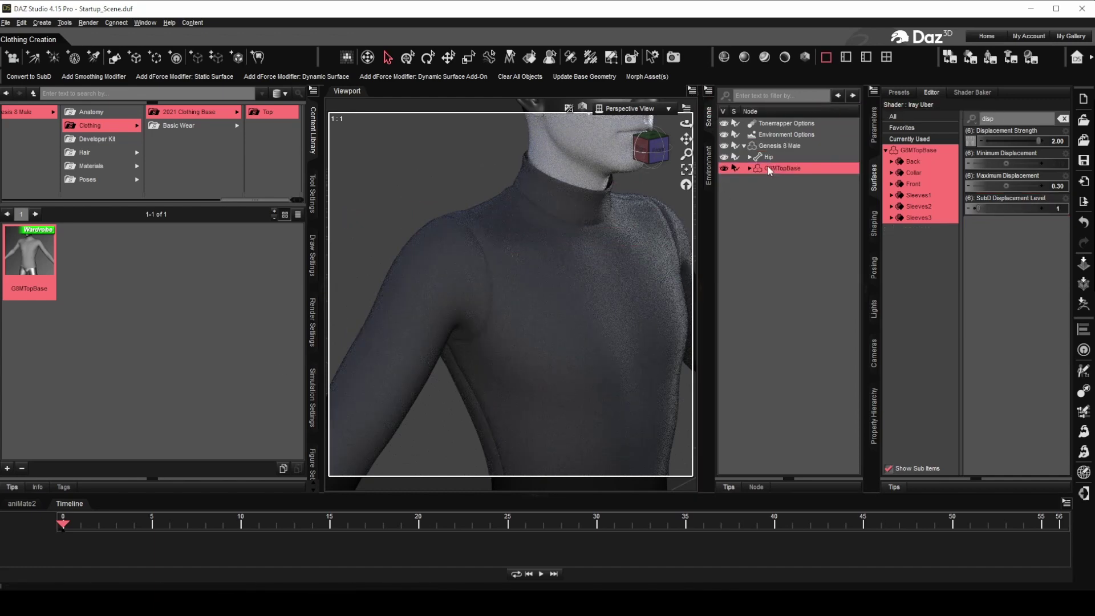
left_click(709, 90)
mouse_move(747, 196)
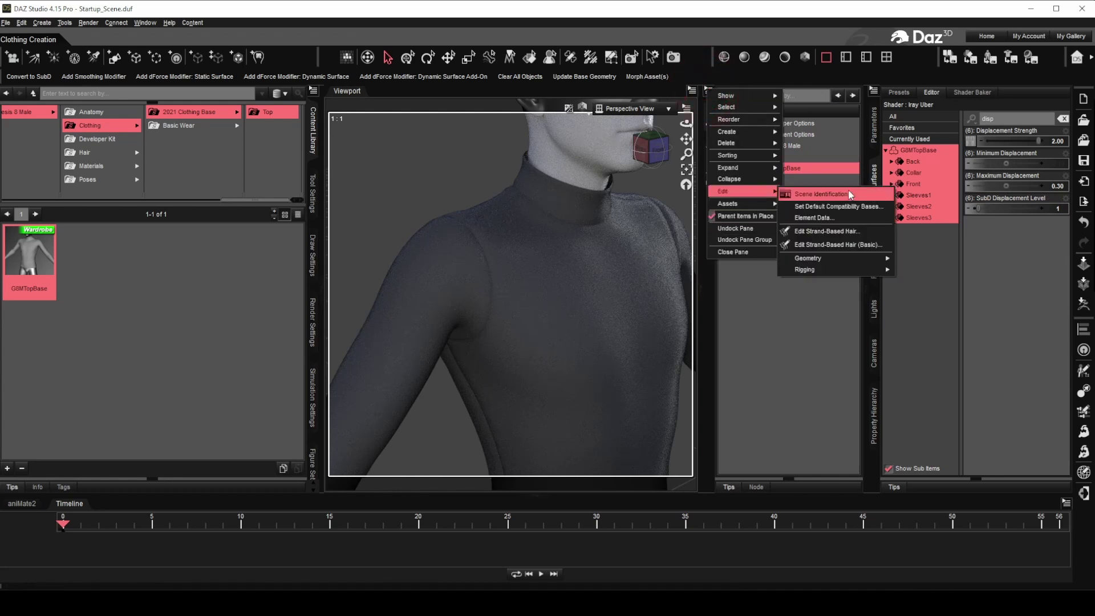
mouse_move(843, 261)
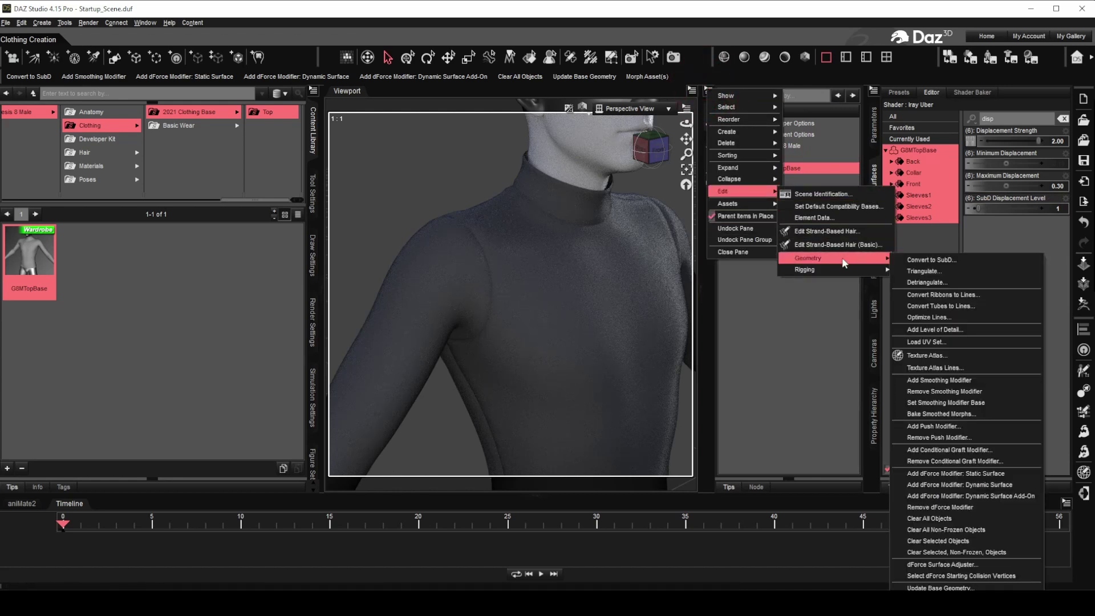
left_click(931, 261)
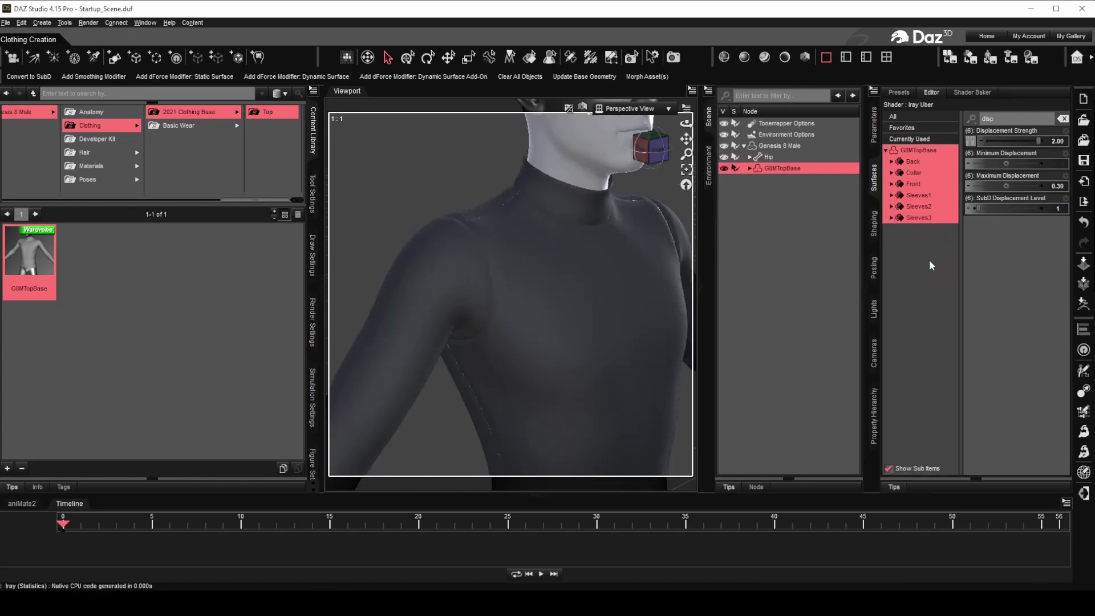
left_click_drag(686, 138, 686, 172)
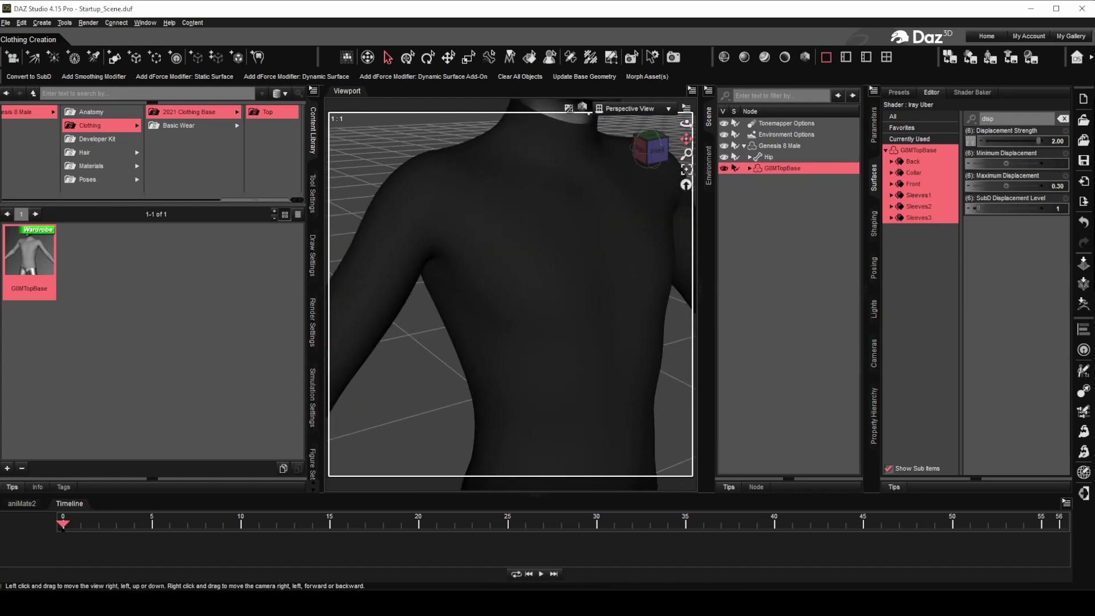
scroll(675, 120, "up", 3)
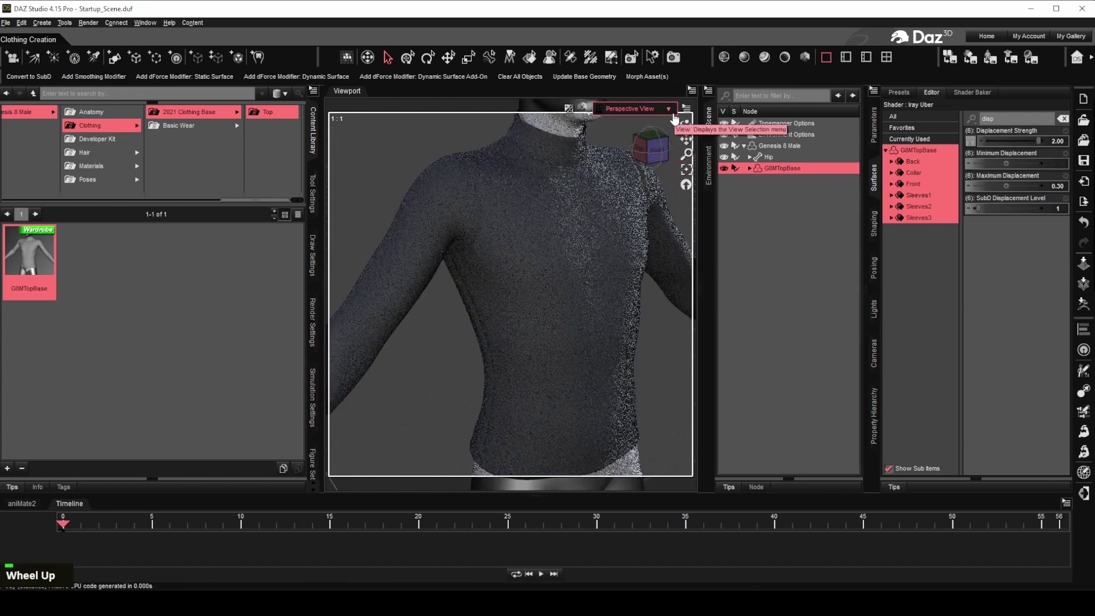
Step: Render the scene in an enlarged window and scroll through the seam displacement
left_click(674, 59)
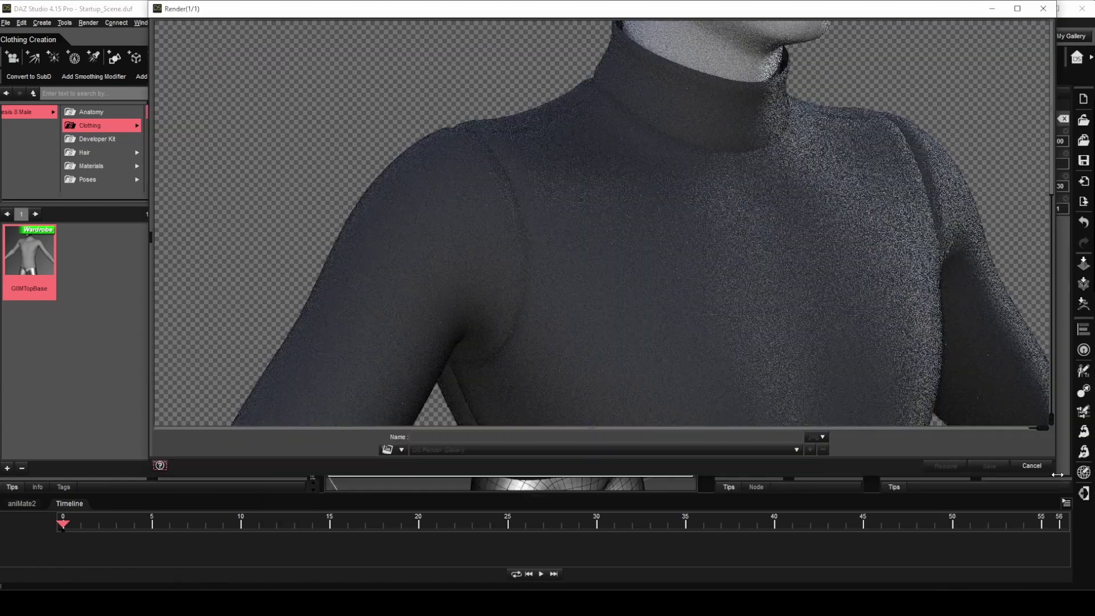
left_click_drag(1057, 475, 1077, 589)
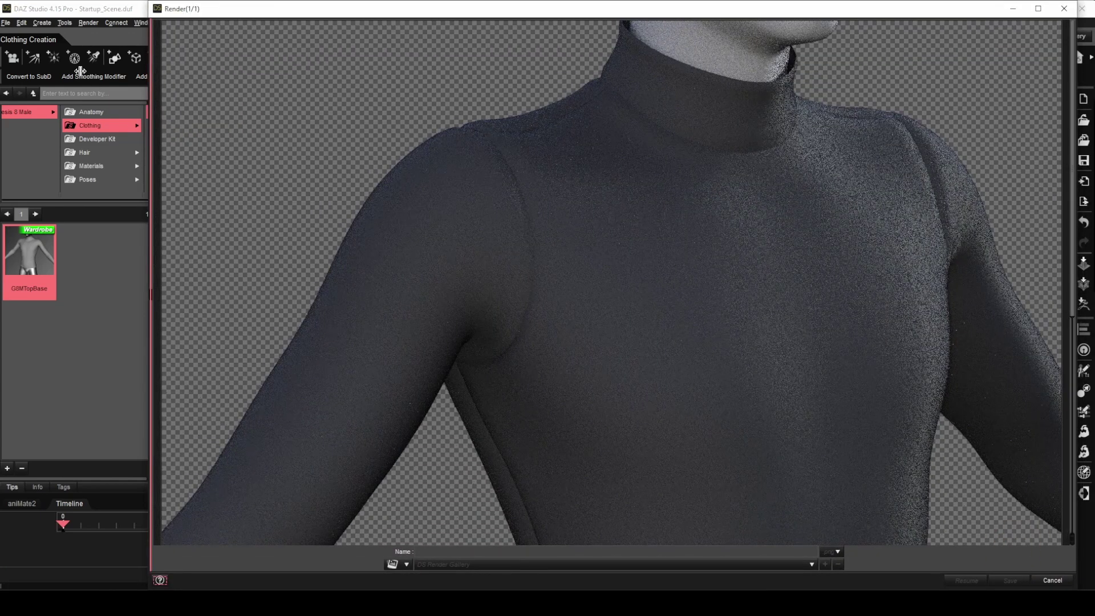
scroll(547, 240, "down", 3)
scroll(785, 282, "up", 5)
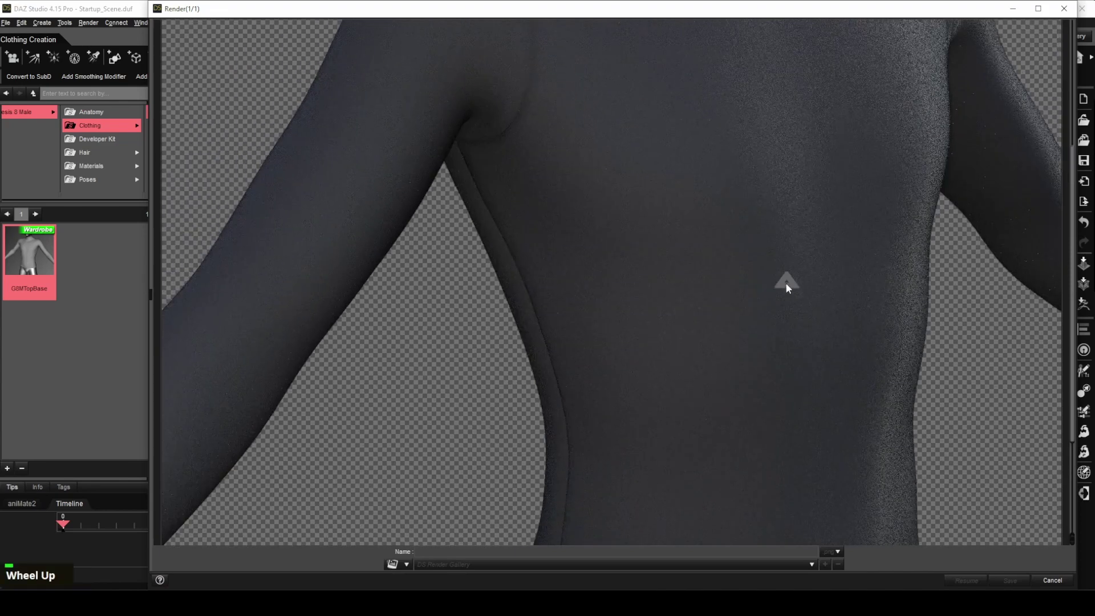
scroll(701, 258, "up", 2)
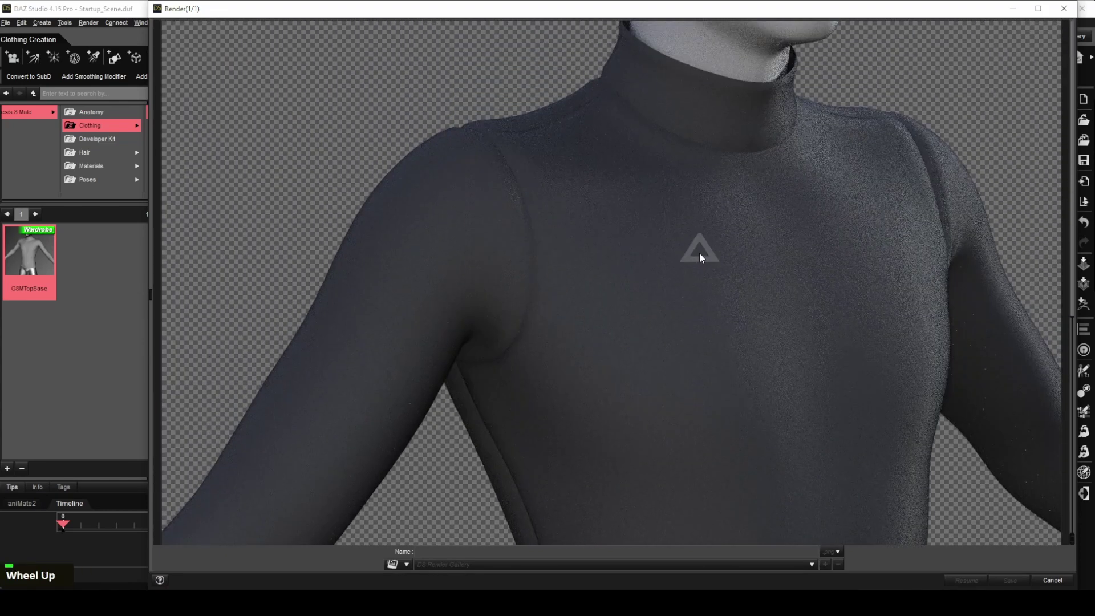
scroll(755, 262, "down", 3)
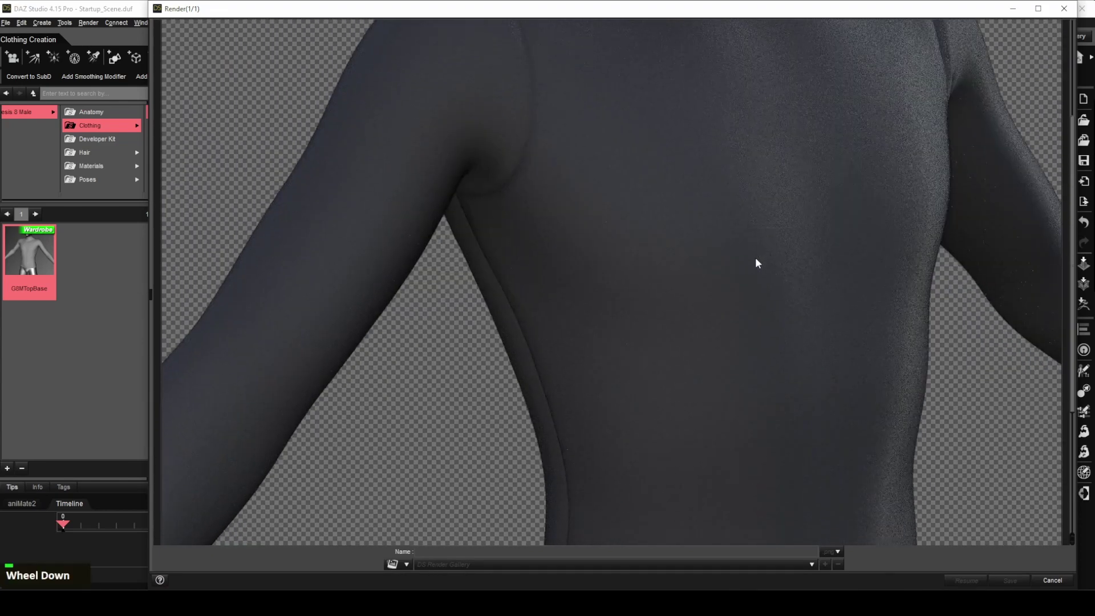
scroll(637, 319, "up", 3)
Step: Close the render without saving and switch the viewport to Iray preview
left_click(1063, 8)
left_click(594, 317)
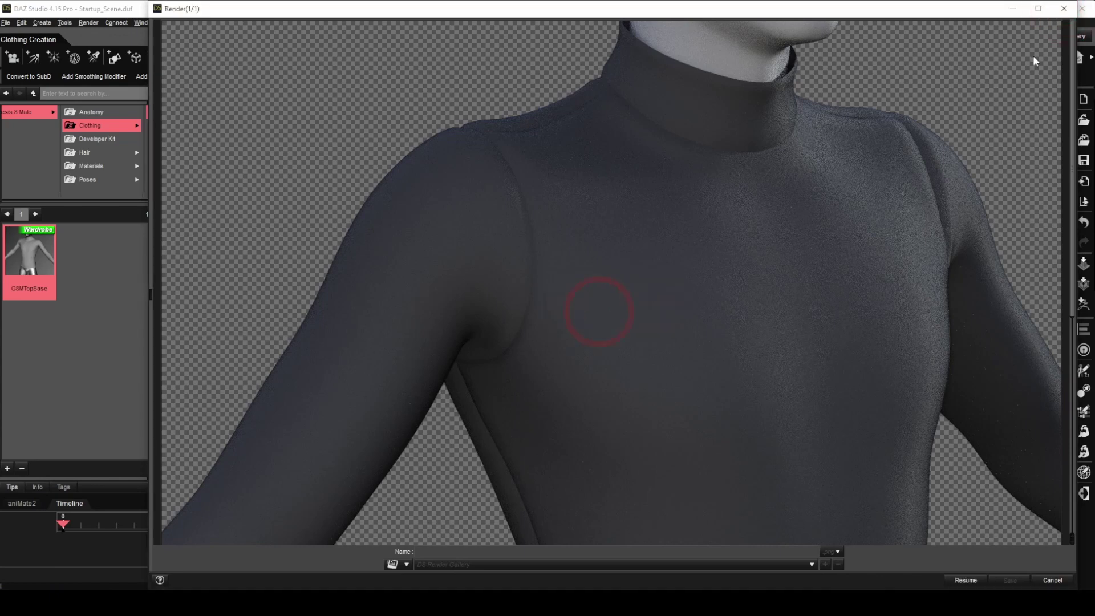
left_click(804, 57)
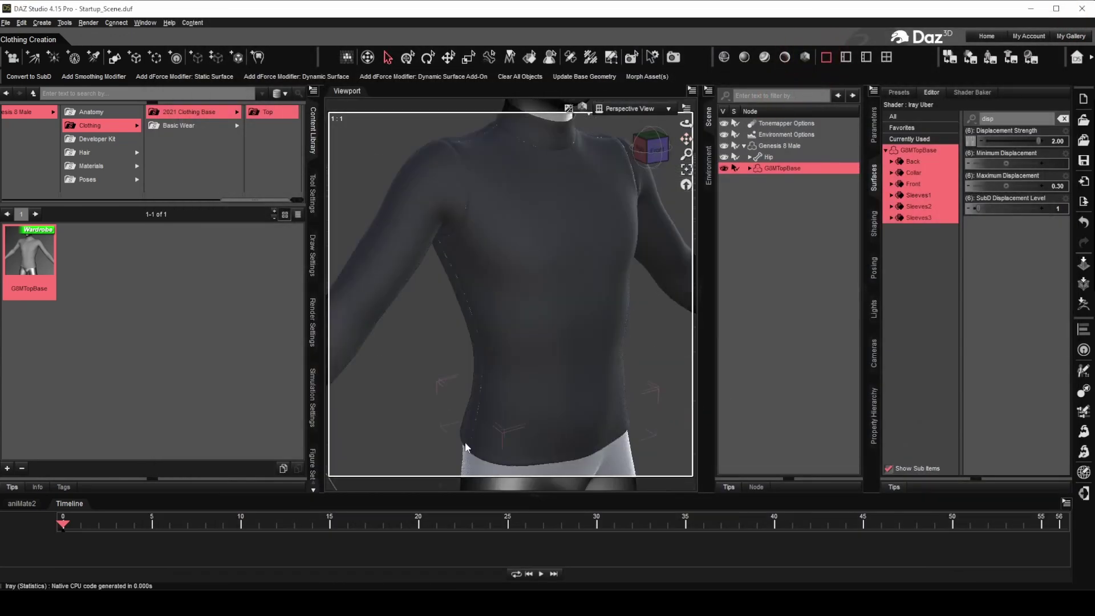
Step: Send the selected Genesis 8 Male to ZBrush via GoZ with Export with deformations
mouse_move(566, 380)
middle_mouse_down()
mouse_move(533, 159)
mouse_move(550, 277)
mouse_move(530, 319)
mouse_move(456, 354)
mouse_move(479, 347)
middle_mouse_up()
left_click(797, 147)
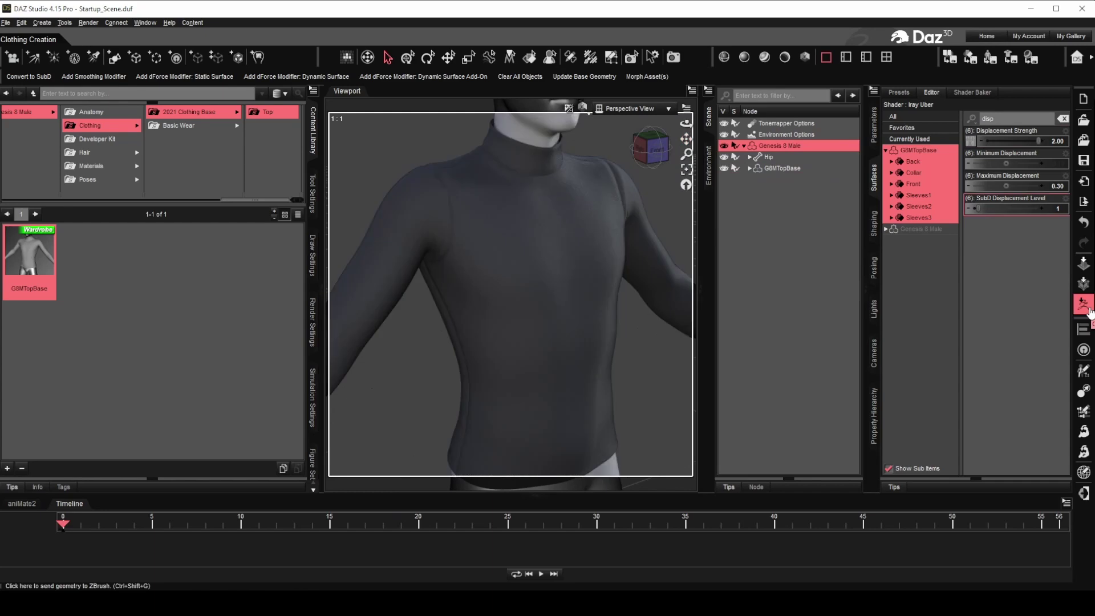
left_click(1084, 305)
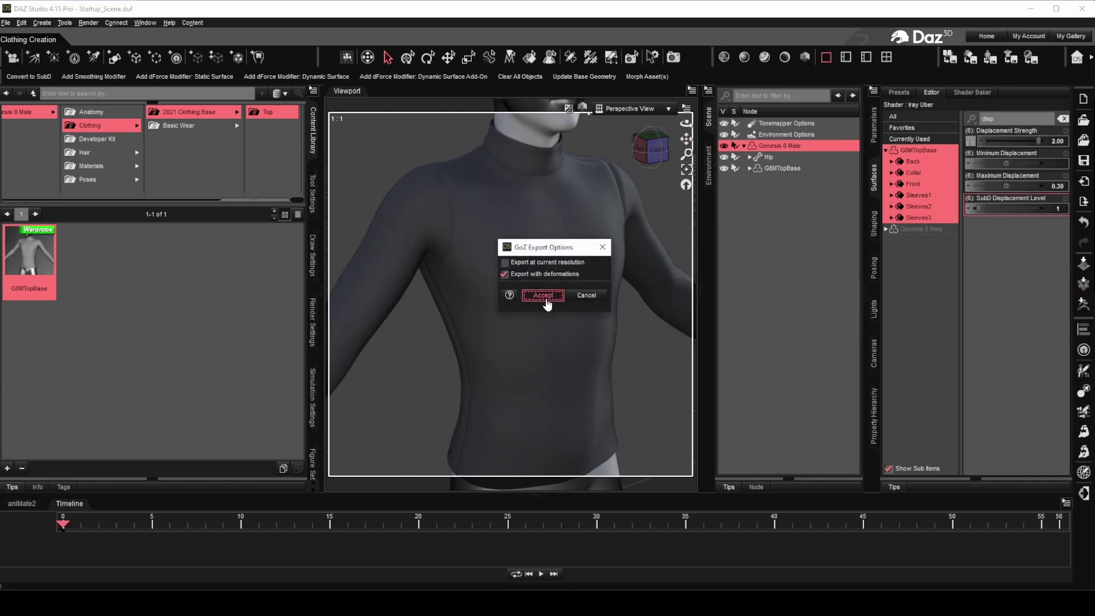
left_click(544, 295)
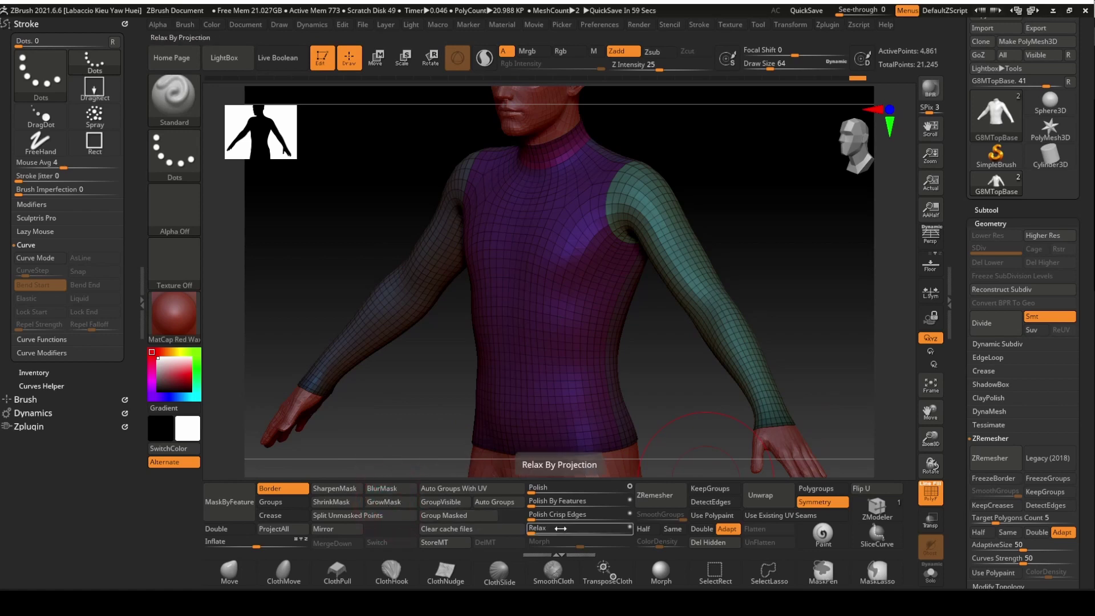
Step: Use Group Masked to give the collar, cuffs and hem their own polygroup, then clear the mask
left_click(458, 515)
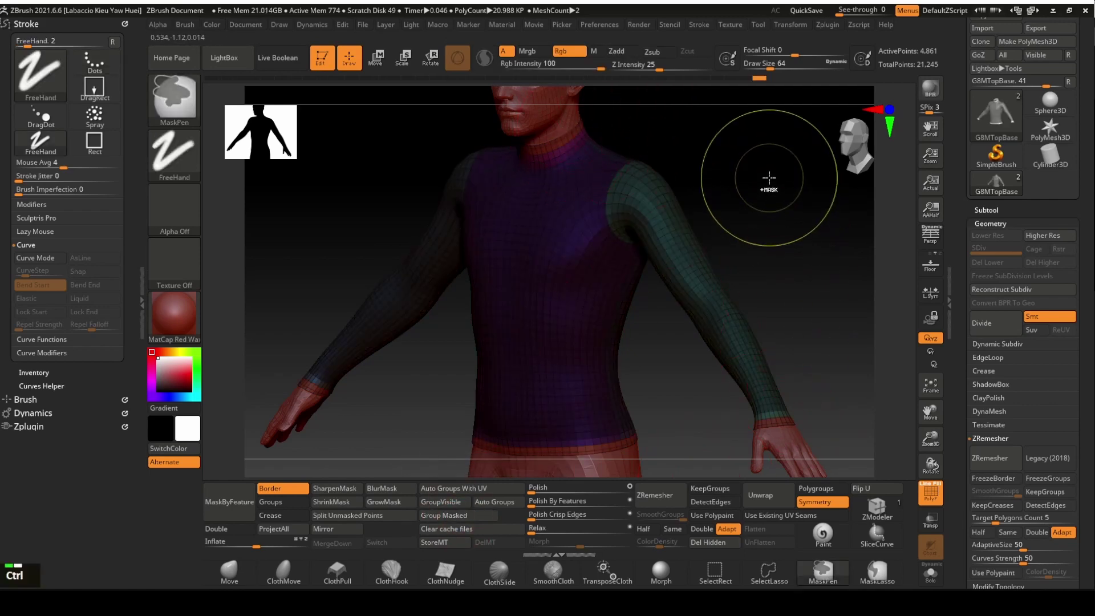
left_click(799, 276, "ctrl")
mouse_move(799, 276)
left_mouse_down()
mouse_move(833, 256)
mouse_move(790, 256)
left_mouse_up()
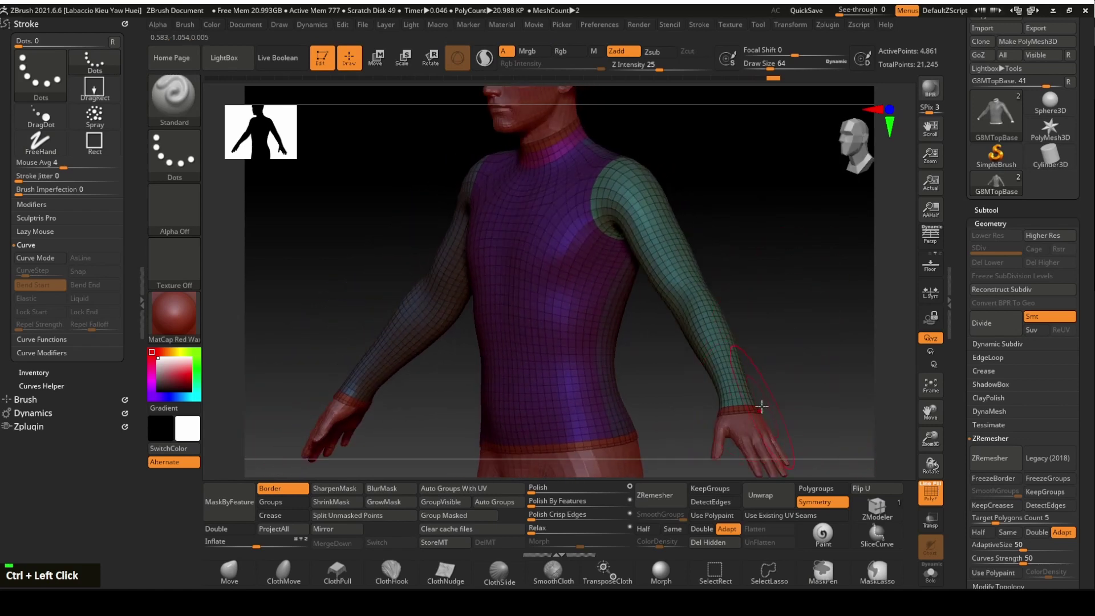
left_click_drag(791, 326, 792, 330)
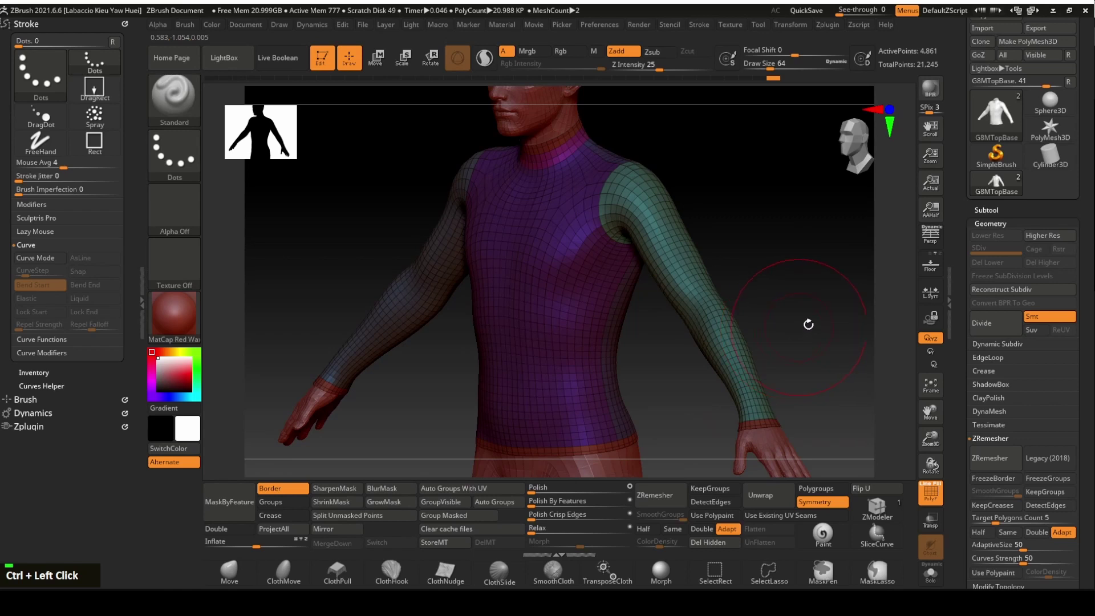
Step: Subdivide the top to level 4 and hide the polyframe display
left_click(993, 324)
left_click(993, 324)
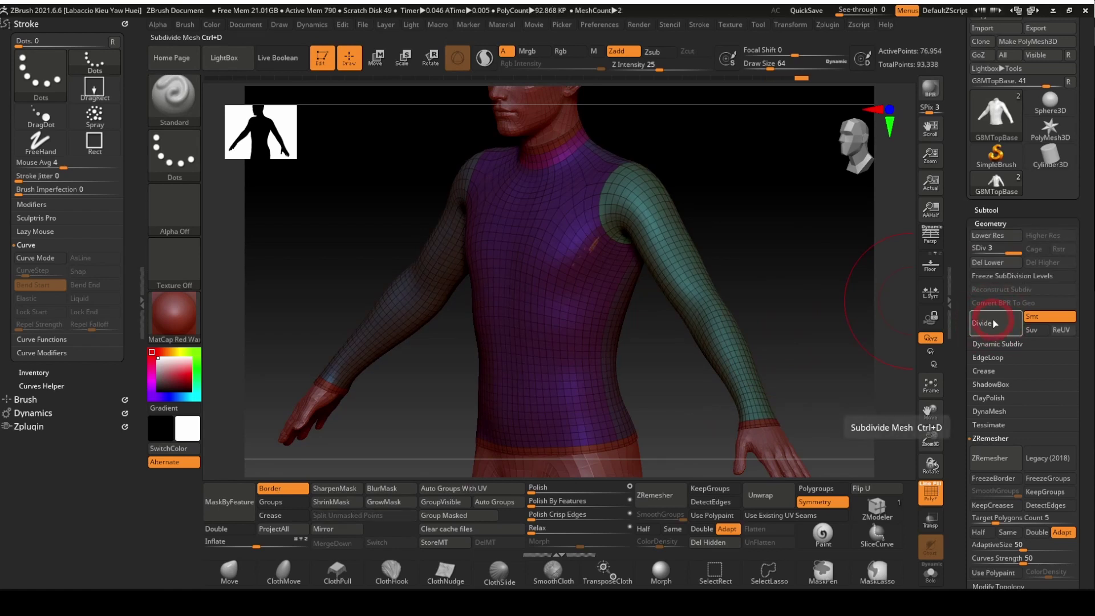
left_click(993, 324)
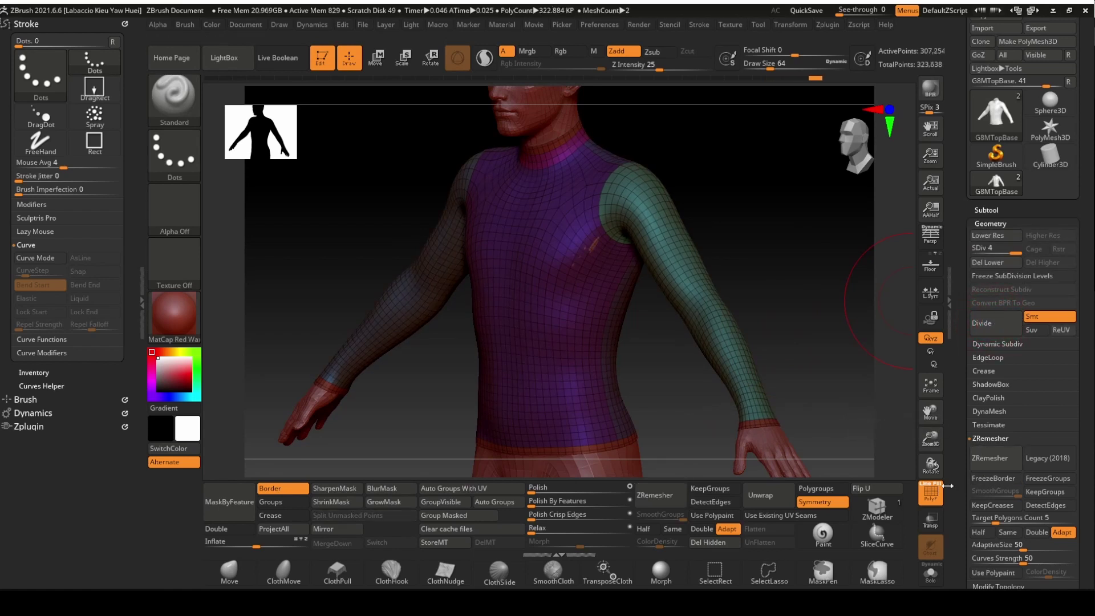
left_click(929, 493)
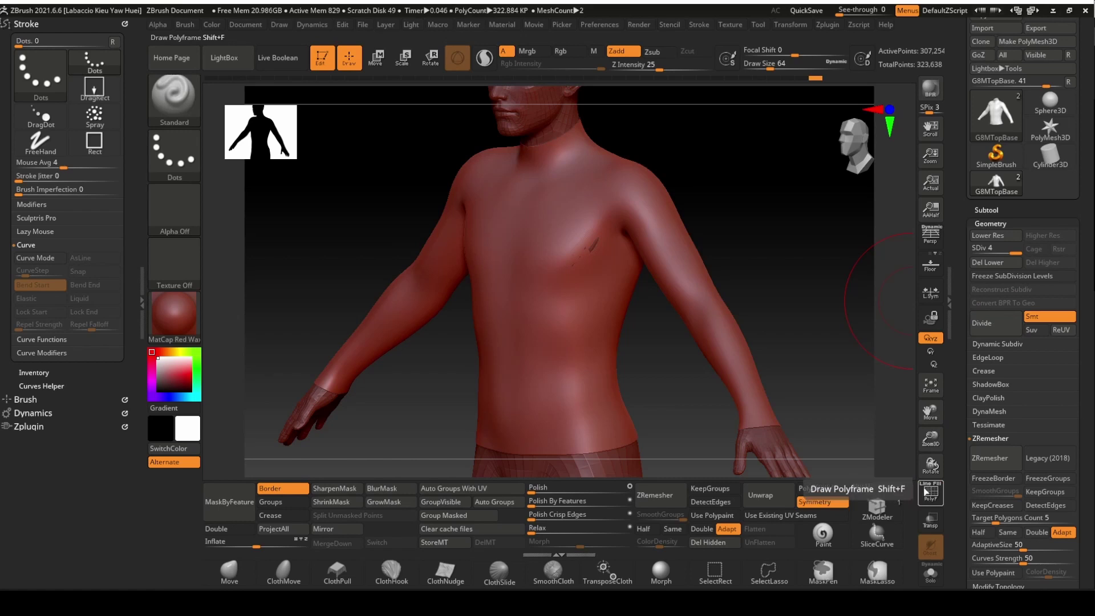
Step: Mask By Feature with Groups enabled to trace the seams, collar and cuff borders
left_click_drag(793, 239, 799, 234)
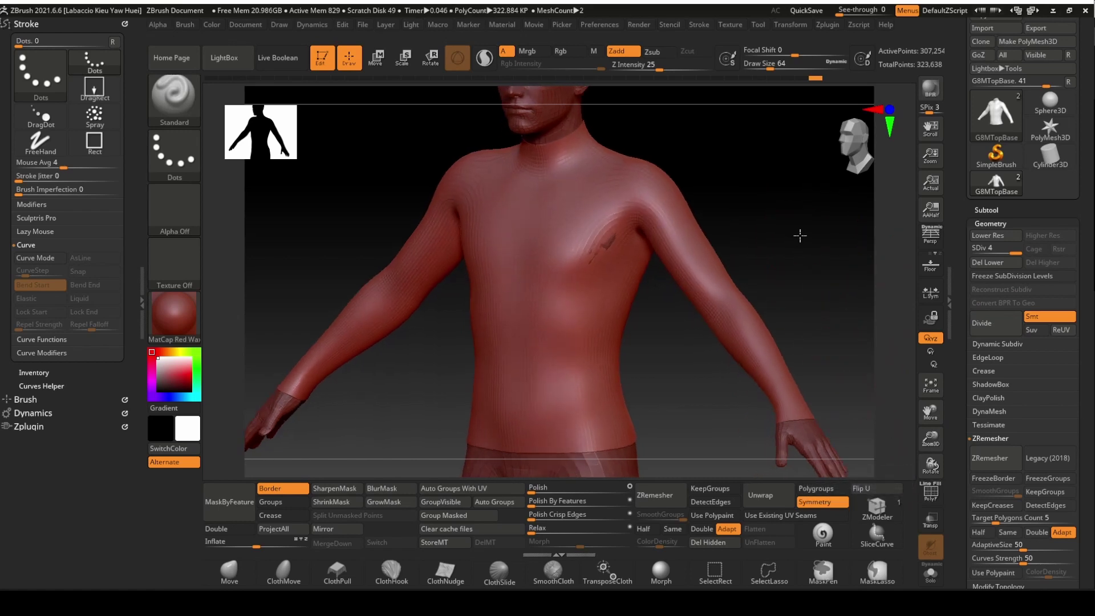
left_click(274, 506)
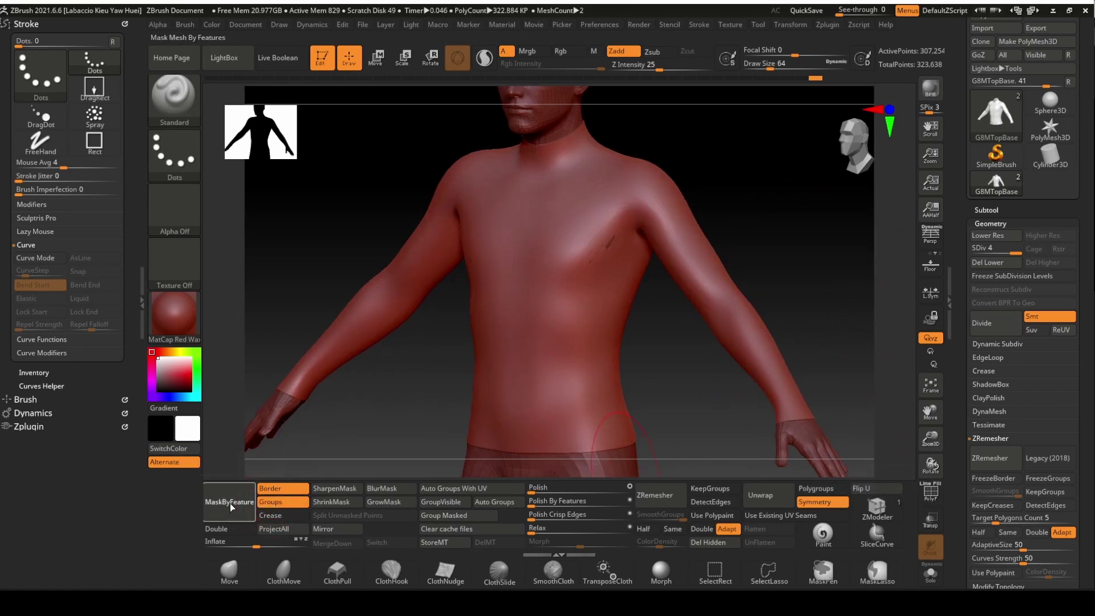
left_click(231, 503)
mouse_move(737, 166)
left_mouse_down()
mouse_move(784, 159)
mouse_move(749, 168)
left_mouse_up()
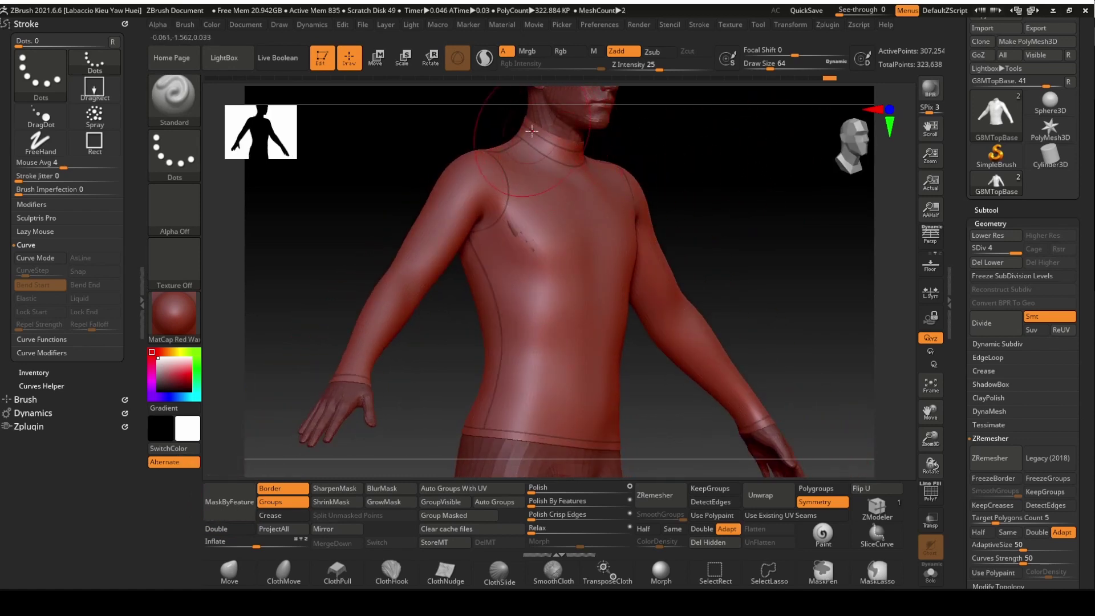
left_click_drag(709, 201, 855, 387)
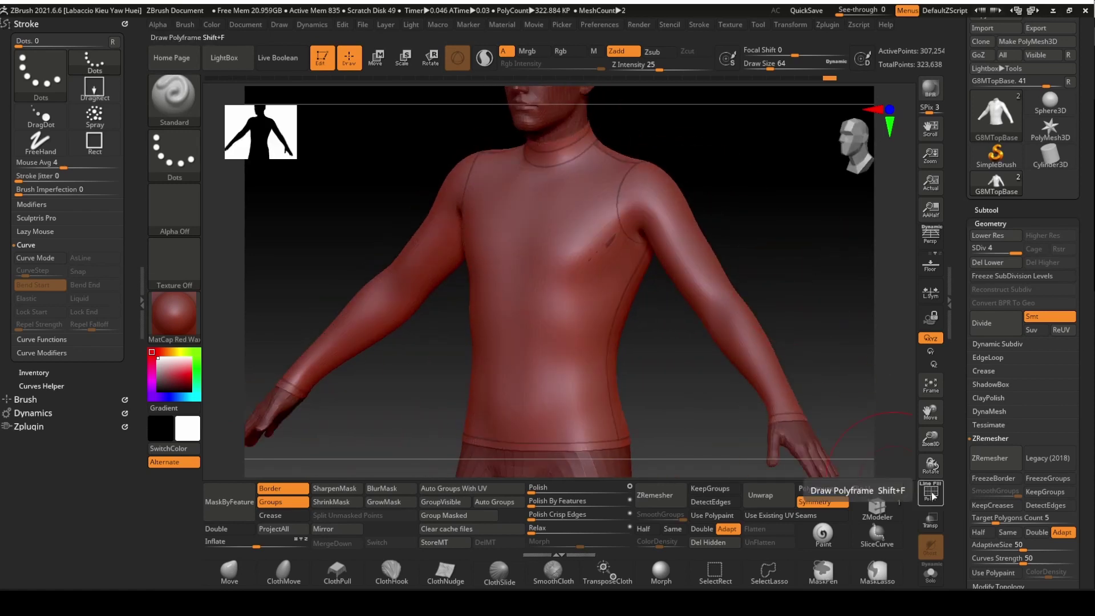
Step: Try growing the seam mask, then undo it
left_click(388, 501)
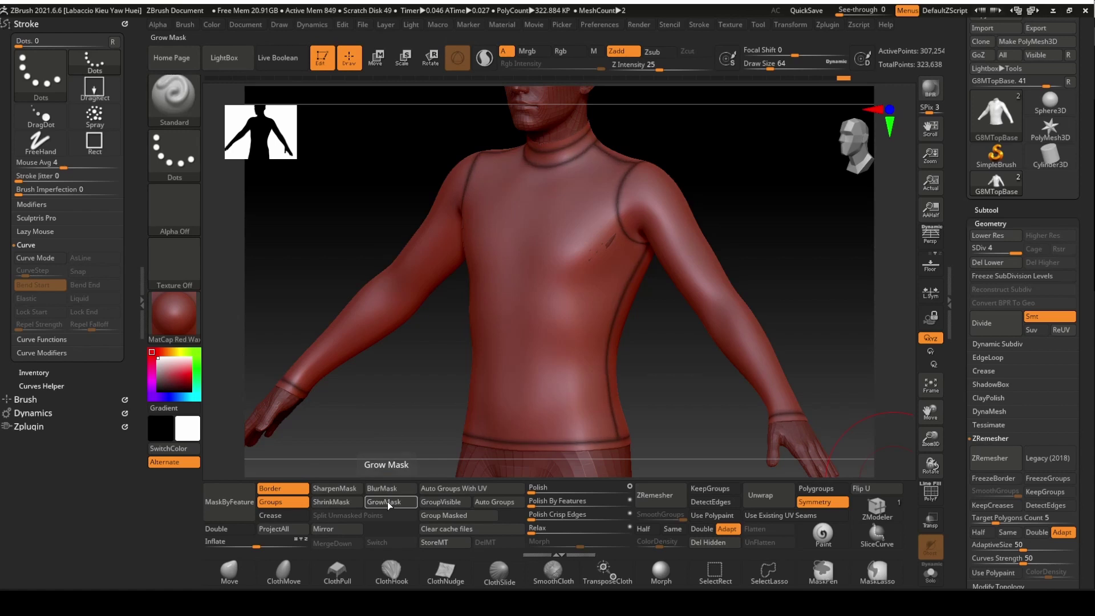
mouse_move(782, 227)
left_mouse_down()
mouse_move(818, 231)
mouse_move(787, 240)
left_mouse_up()
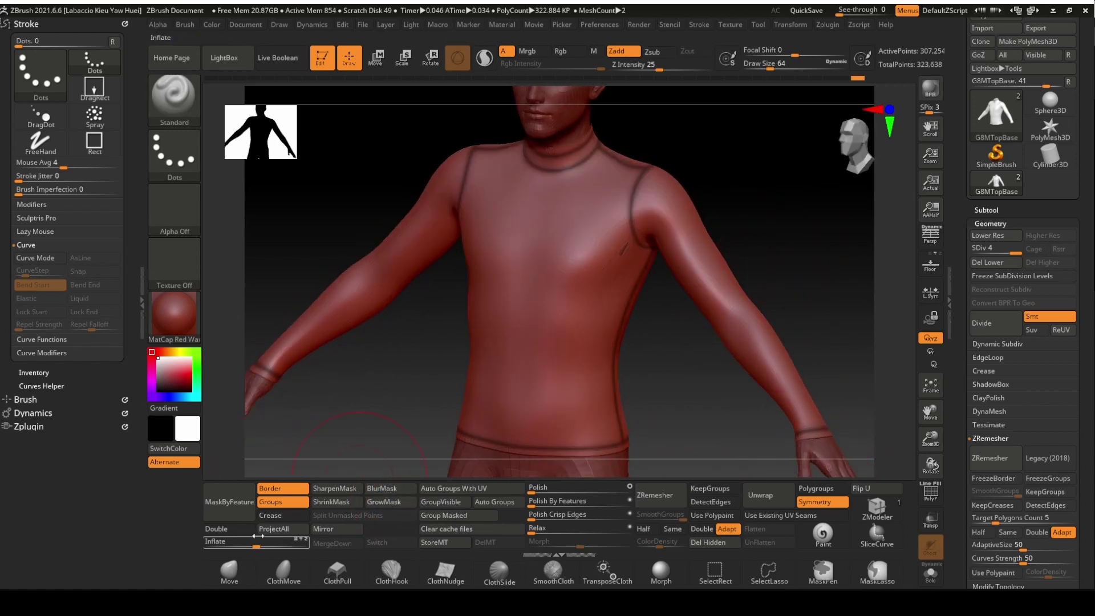
key("ctrl+z")
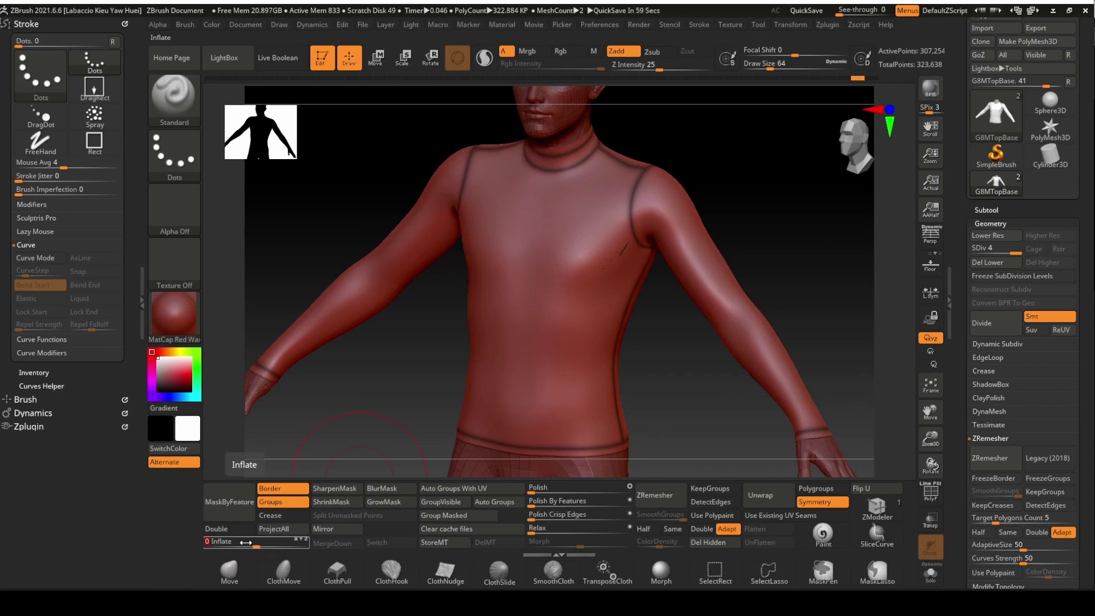
Step: Apply Deformation Inflate of 5 to the unmasked areas, then clear the mask
type("5")
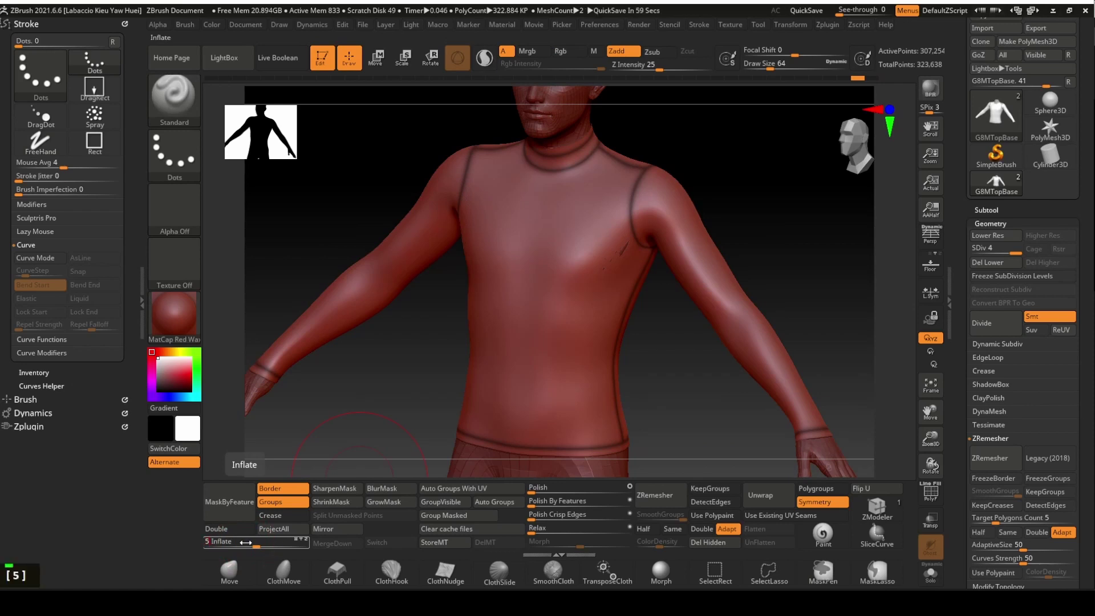
key("Return")
left_click_drag(799, 171, 816, 193)
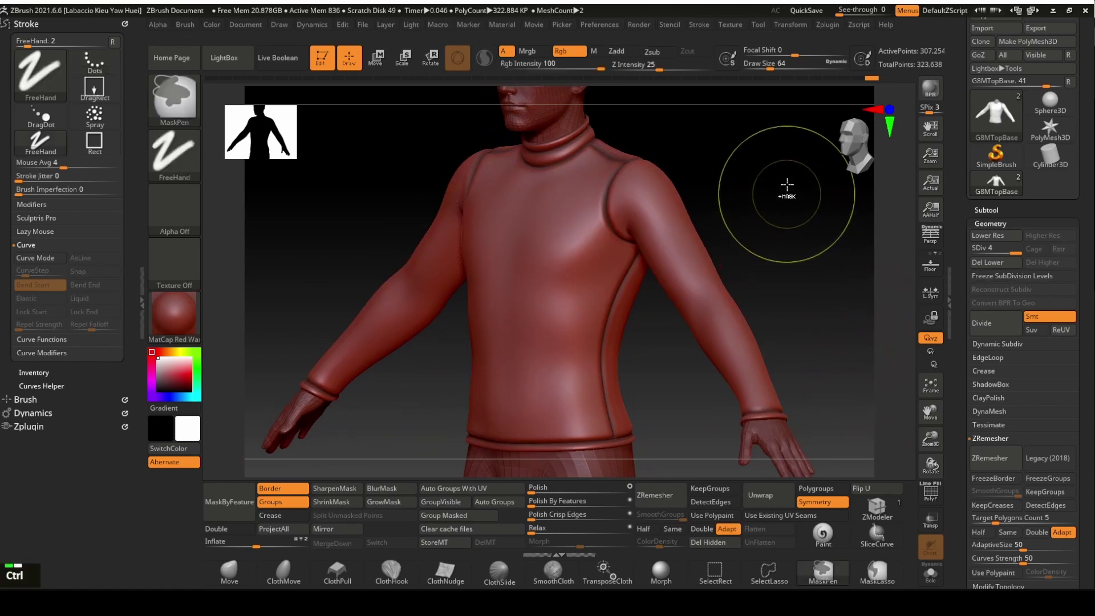
left_click(817, 298, "ctrl")
scroll(1004, 268, "up", 2)
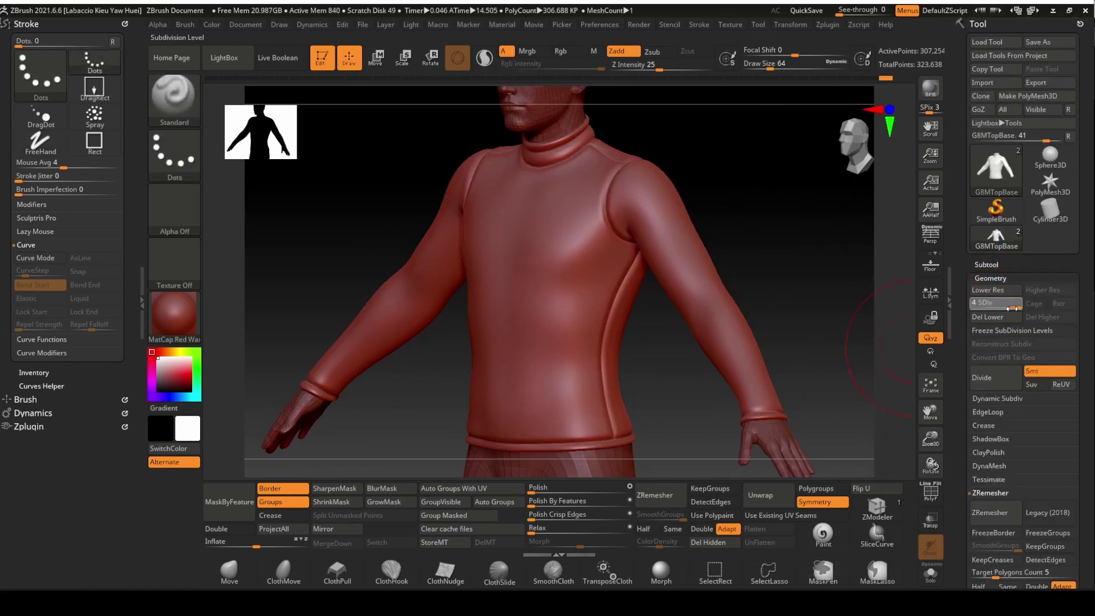
Step: From SDiv 1, create and export the displacement map G8MTopBaseDisp1.tif
key("shift+d")
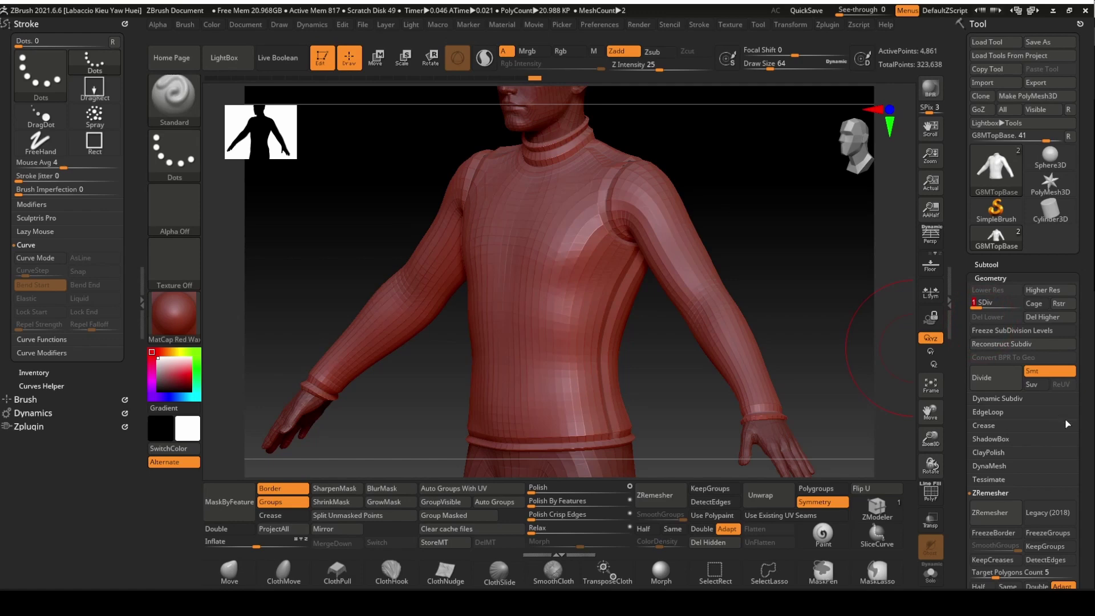
scroll(1086, 422, "down", 15)
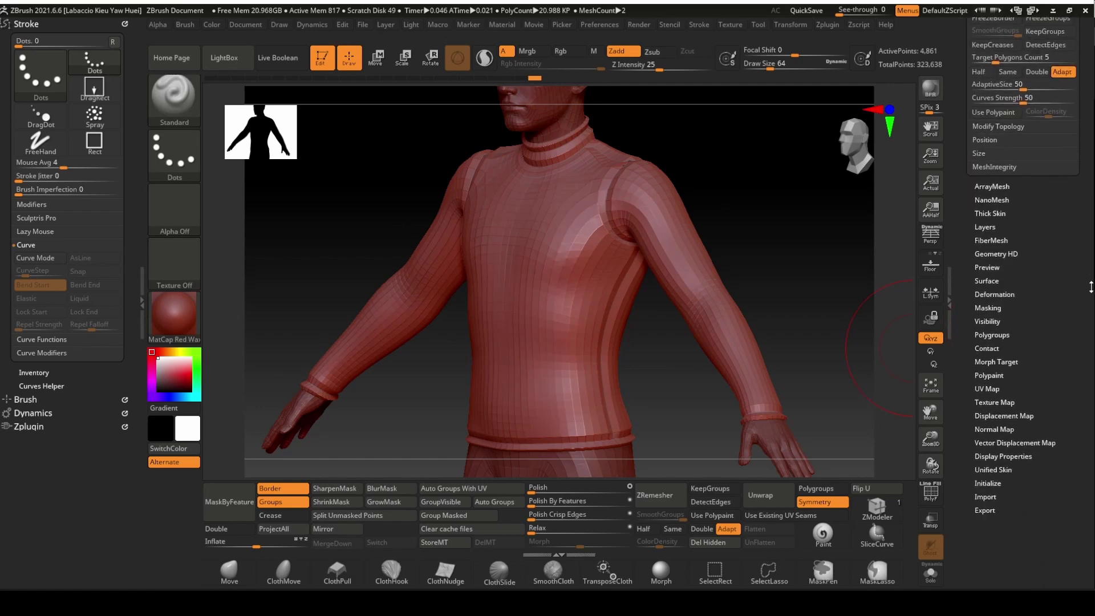
left_click(1024, 415)
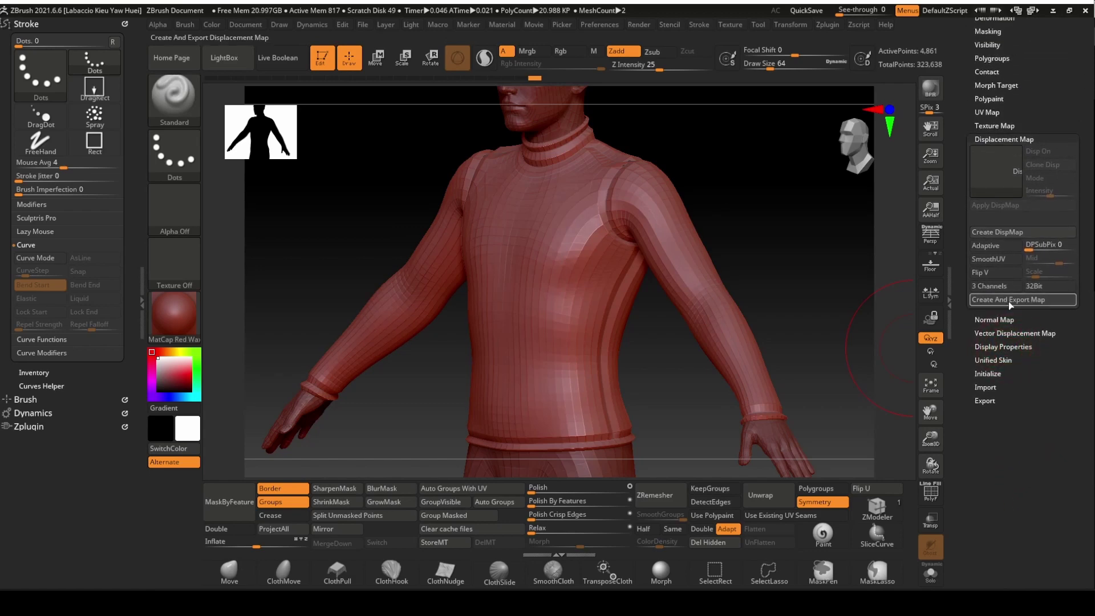
left_click(1008, 301)
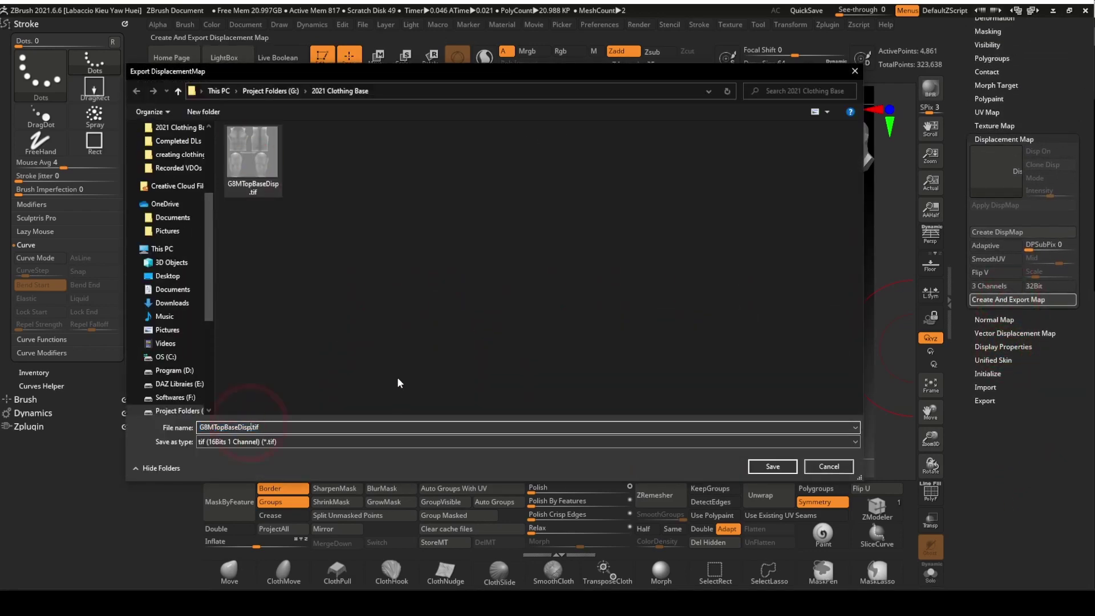
left_click(787, 466)
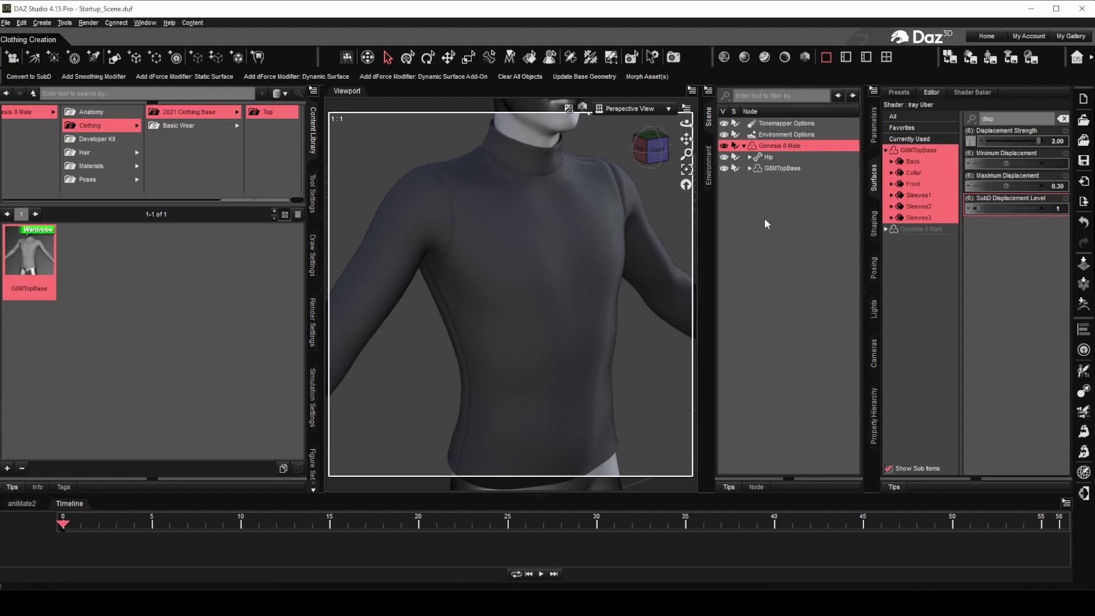
left_click(970, 140)
Step: Load G8MTopBaseDisp1.tif as the shirt's displacement strength map
left_click(987, 151)
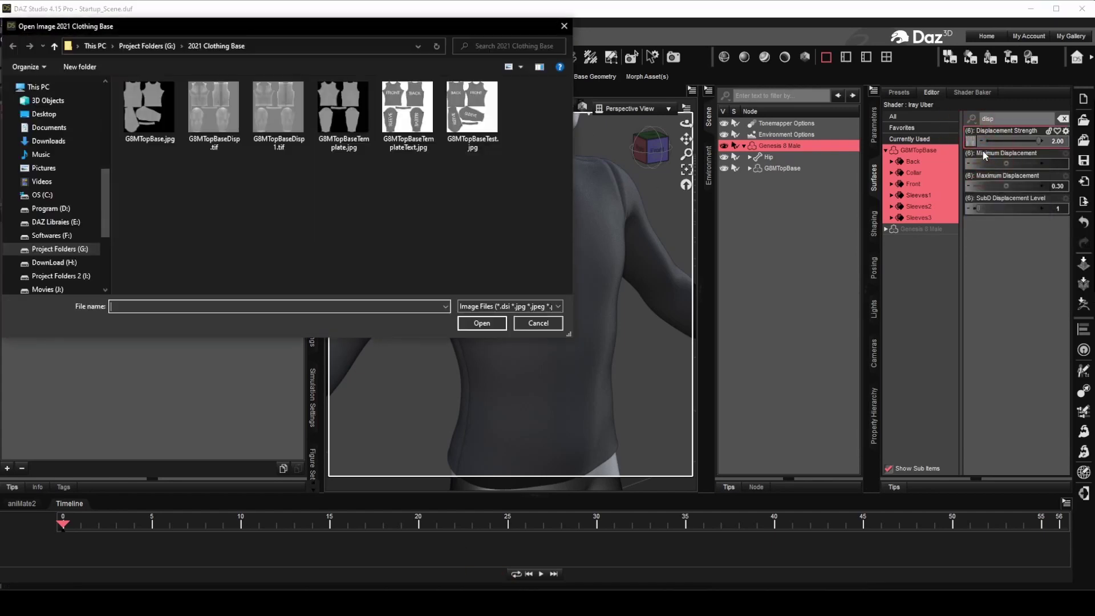
double_click(276, 104)
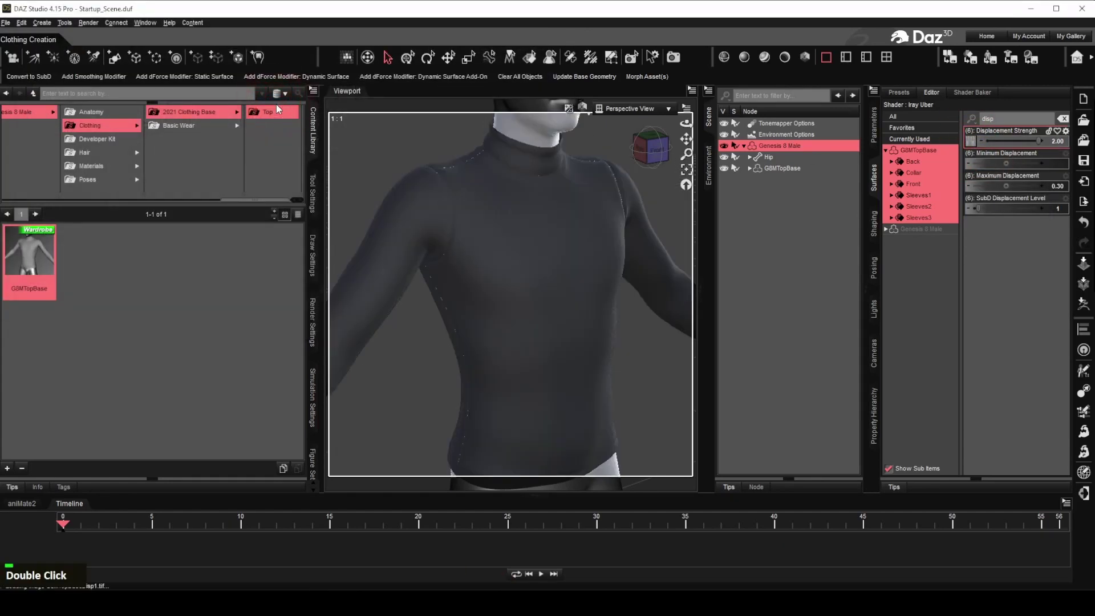
left_click_drag(686, 138, 676, 156)
scroll(659, 197, "up", 3)
Step: Bend the right forearm to 80.75 so the hand rests on the torso
left_click(412, 342)
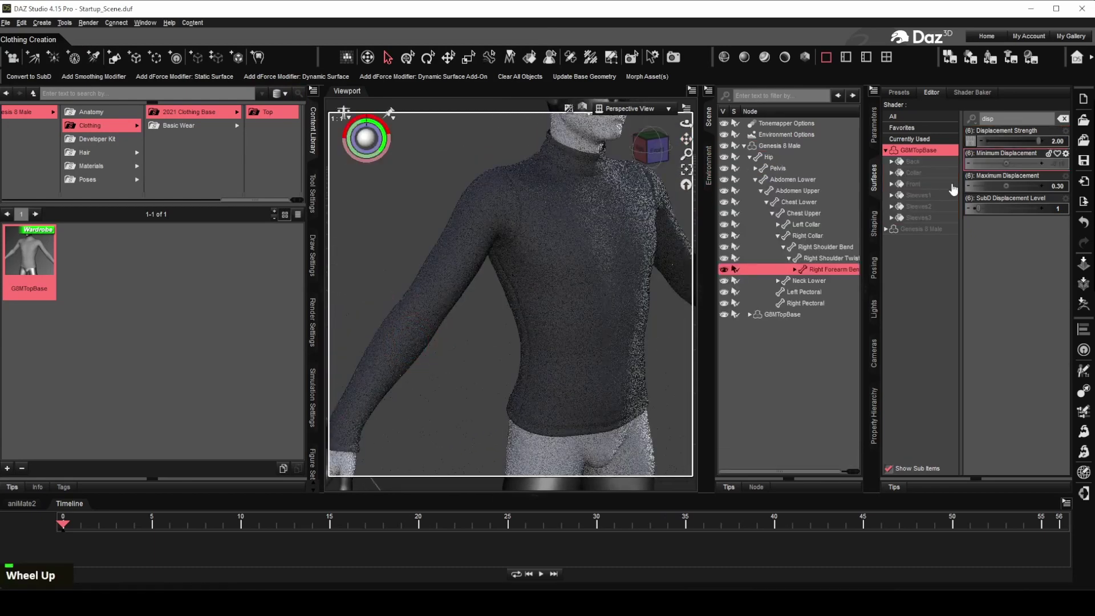
left_click(874, 128)
left_click_drag(990, 252, 1019, 255)
left_click_drag(687, 153, 687, 140)
left_click(873, 177)
left_click(805, 57)
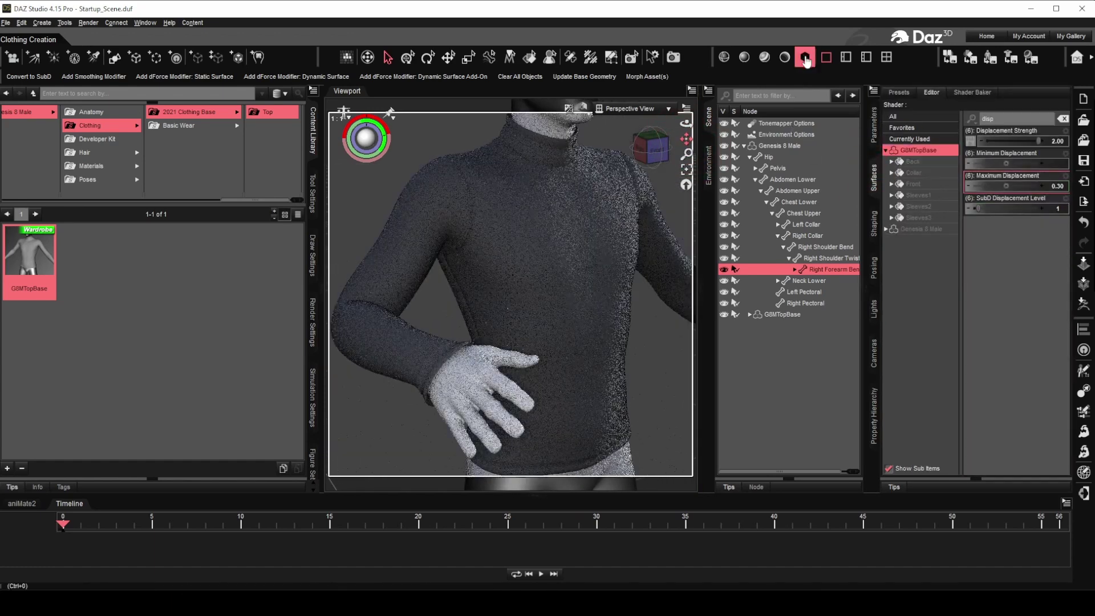
left_click(725, 57)
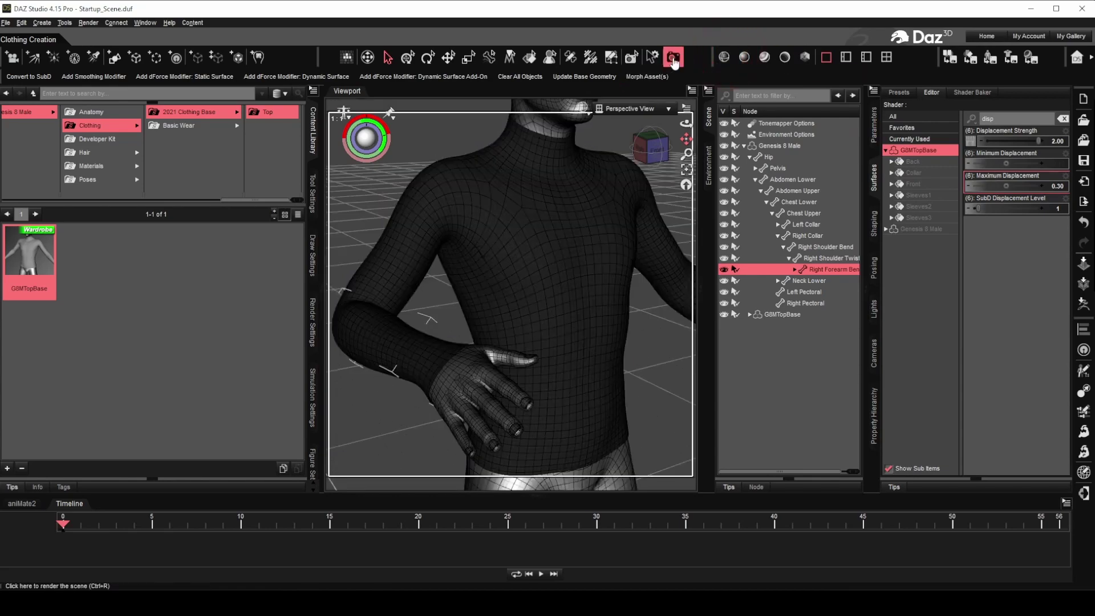
Step: Render the turtleneck at displacement strength 2.00, inspect its seams, then close the render
left_click(673, 57)
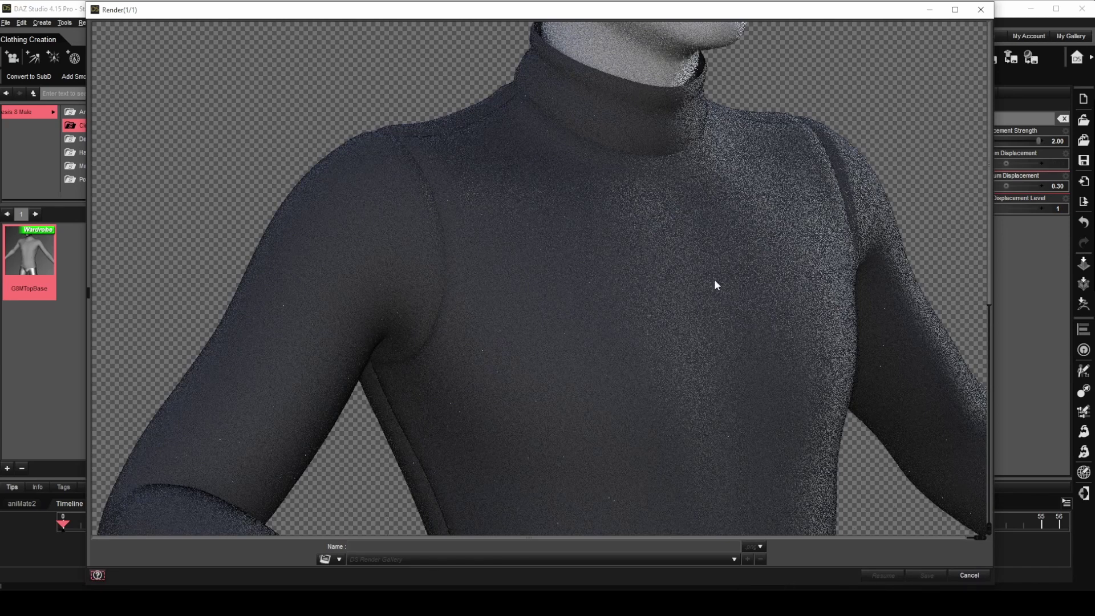
scroll(714, 279, "down", 5)
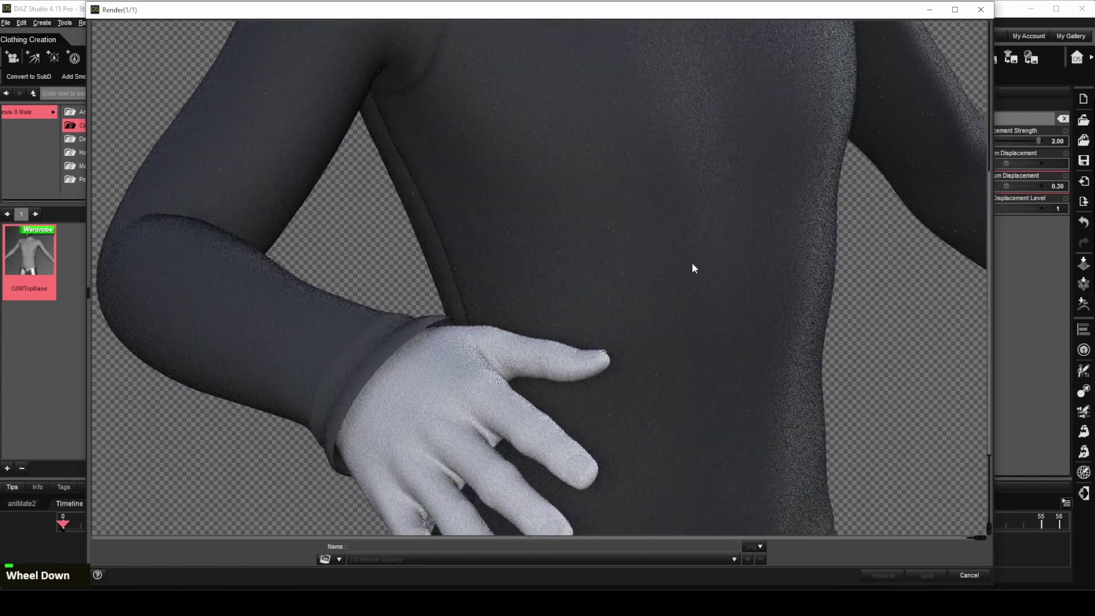
scroll(694, 267, "up", 5)
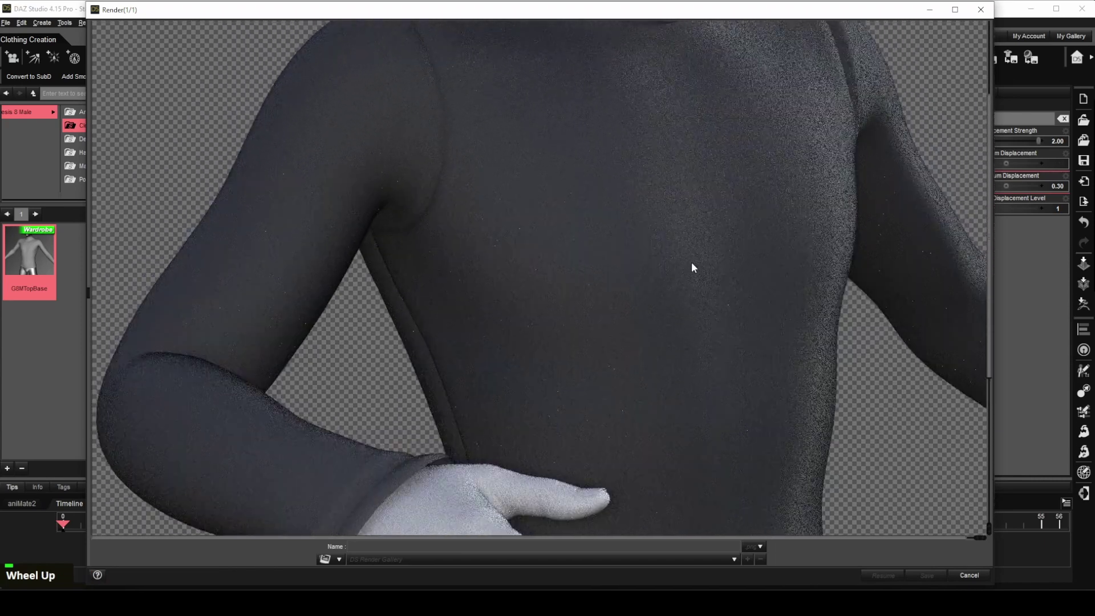
scroll(693, 257, "down", 2)
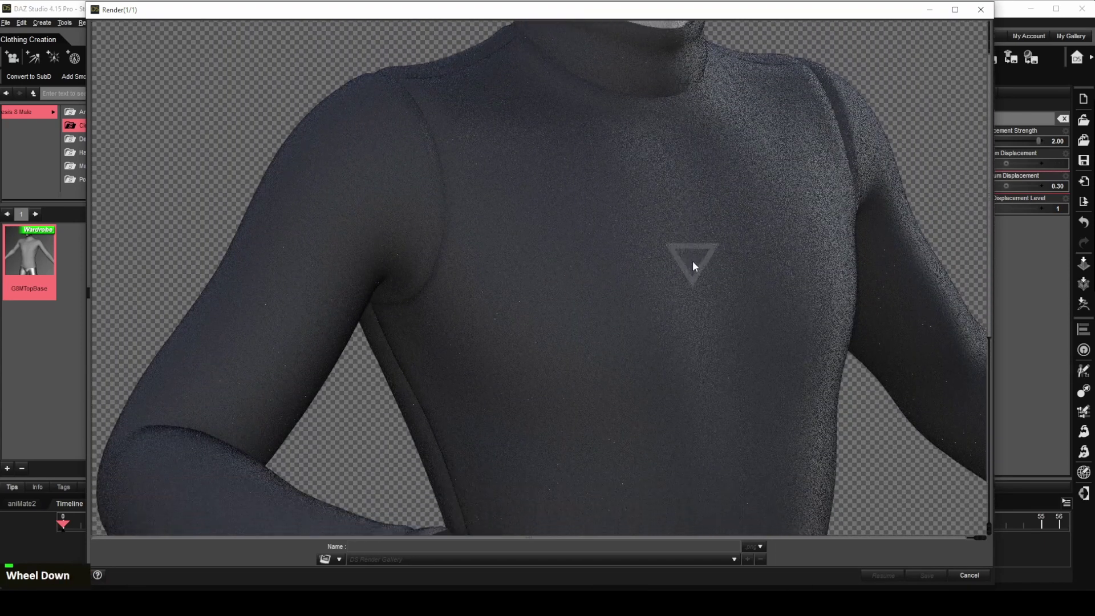
scroll(694, 245, "up", 2)
left_click(981, 9)
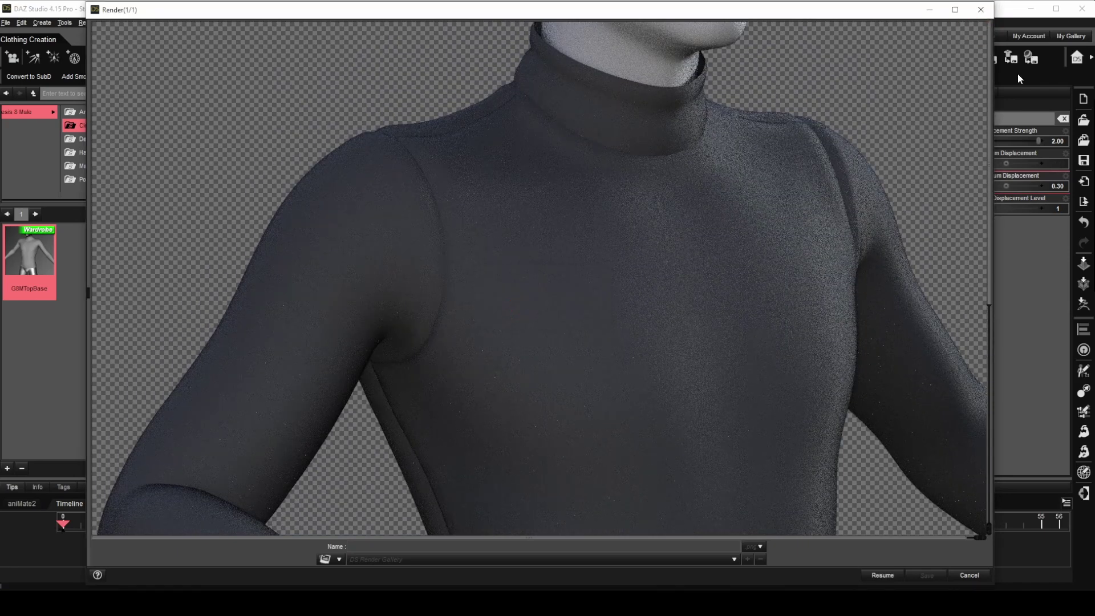
left_click(1059, 143)
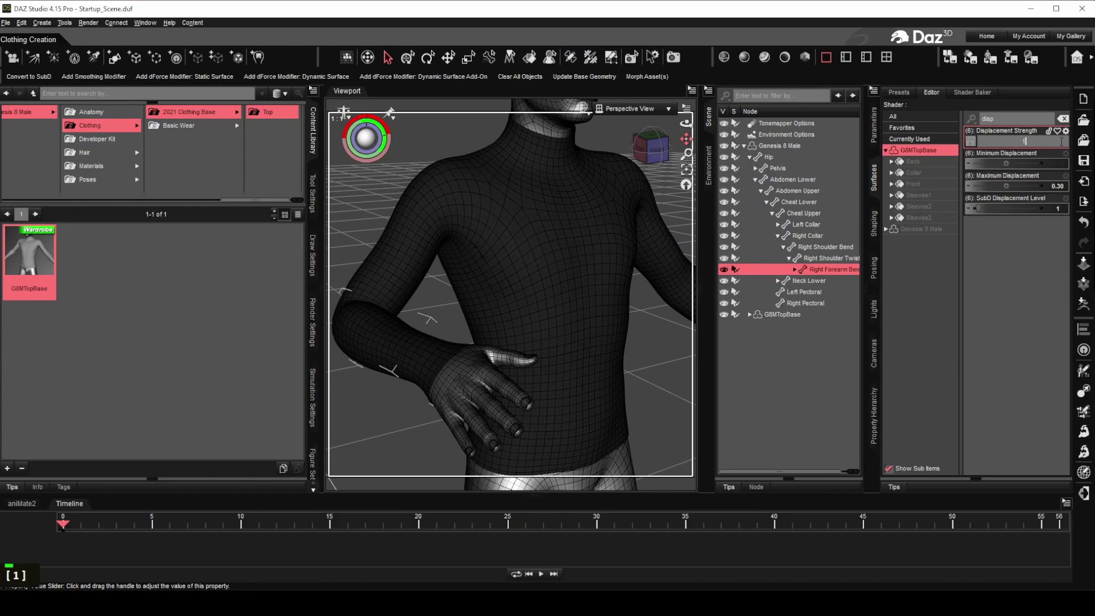
Step: Apply displacement strength 1 and start a render, then cancel it partway
key("Return")
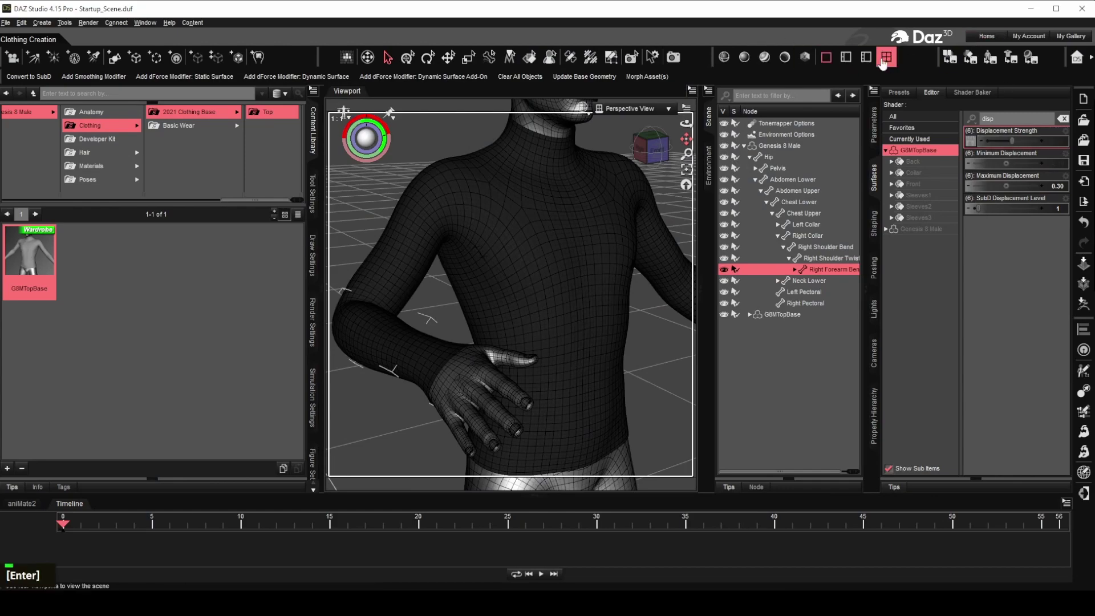
left_click(674, 57)
left_click_drag(1020, 484, 1014, 588)
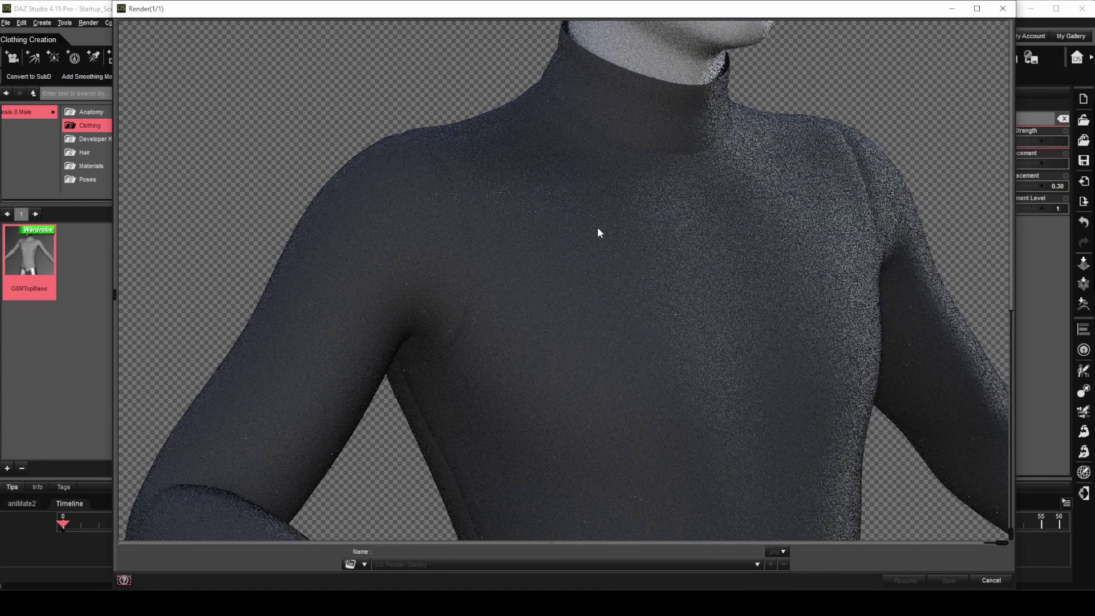
scroll(648, 213, "down", 3)
scroll(940, 123, "up", 3)
scroll(764, 222, "down", 3)
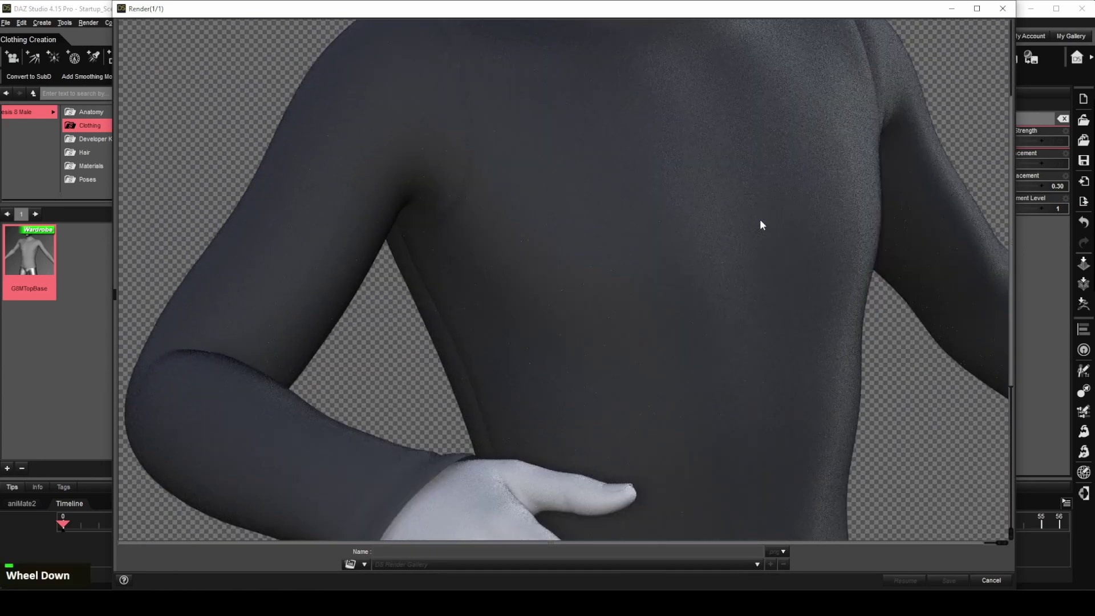
scroll(764, 222, "up", 3)
left_click(991, 580)
left_click(533, 313)
Step: Re-render the shirt at 900-pixel width and place both renders side by side
double_click(155, 167)
type("900")
key("Return")
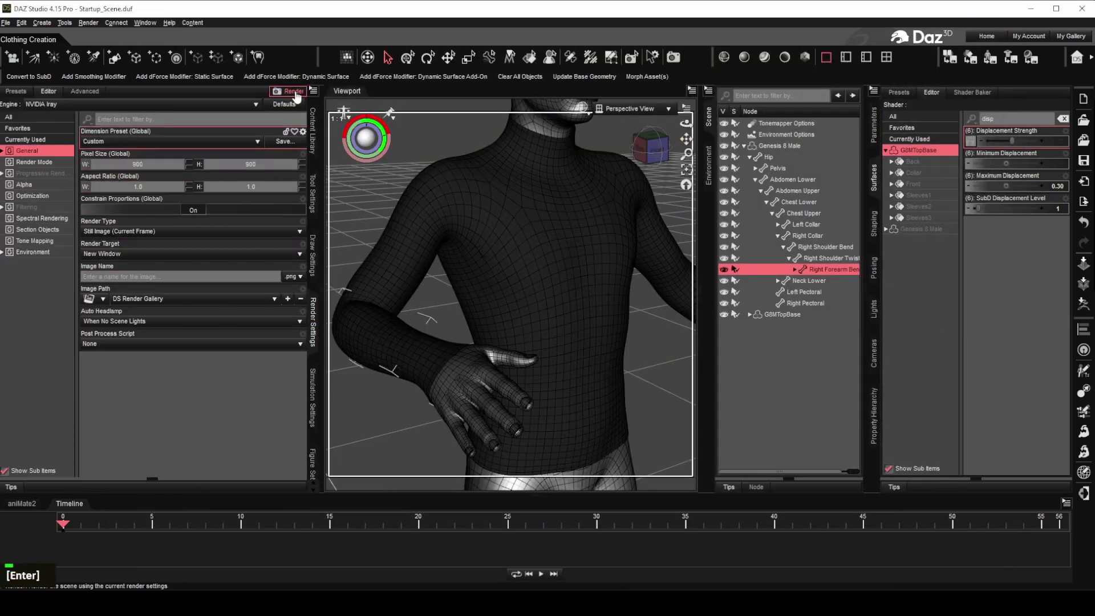
left_click(291, 92)
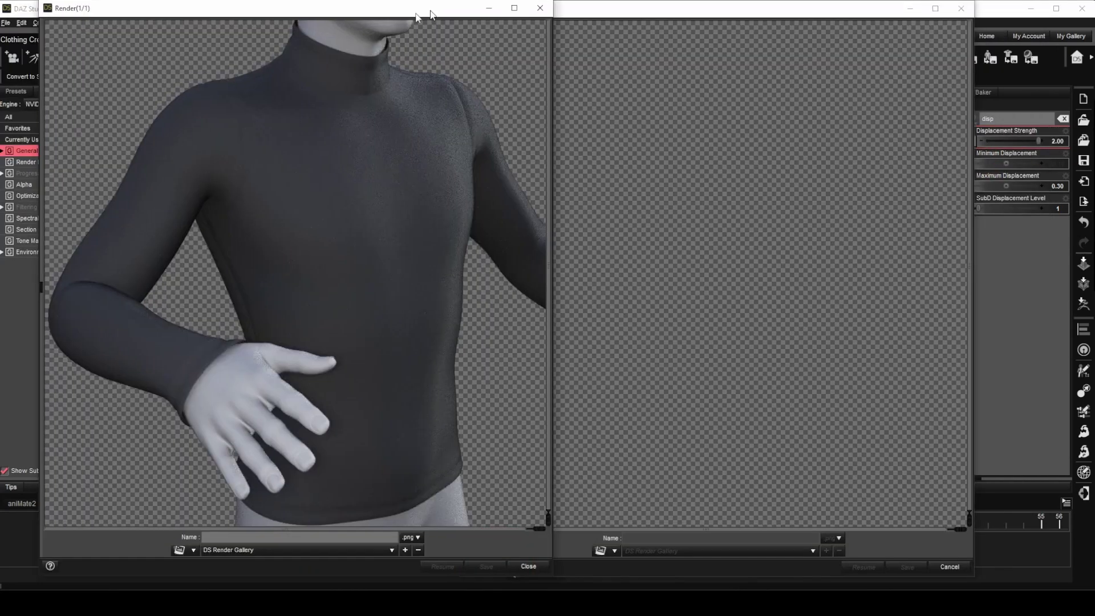
left_click_drag(431, 12, 395, 12)
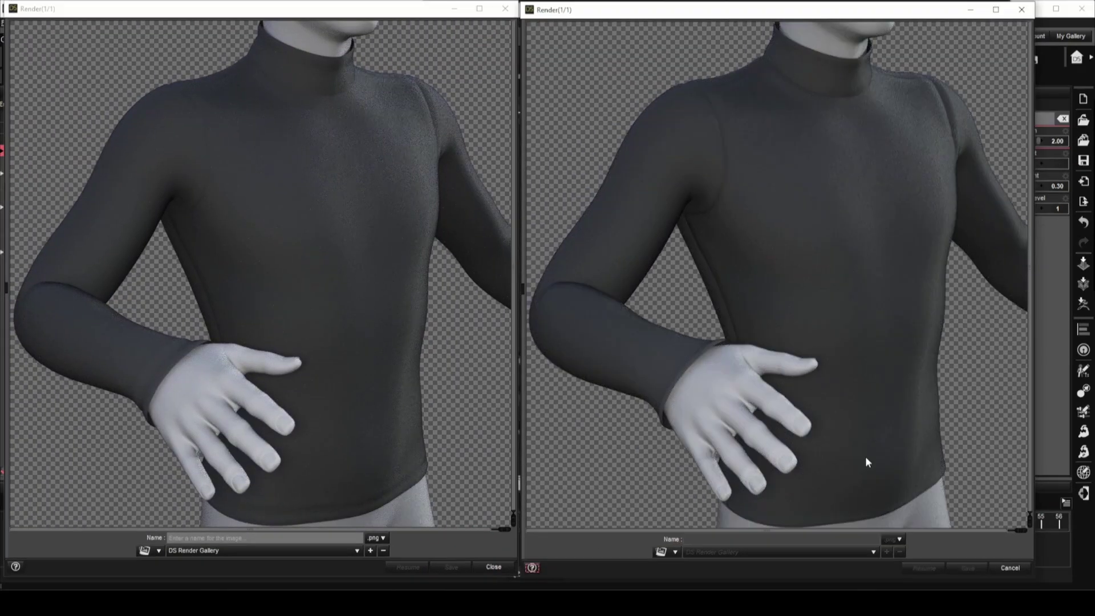